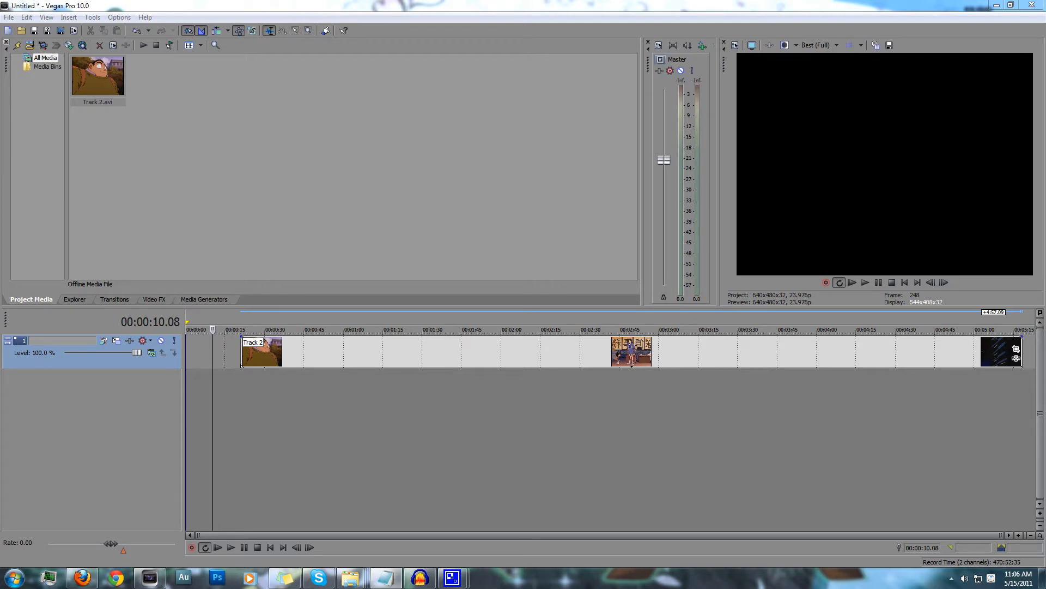
Undock and enlarge the video preview at the Track 2 clip's start, and save frame 528 as a PNG snapshot named Image1
left_click(239, 353)
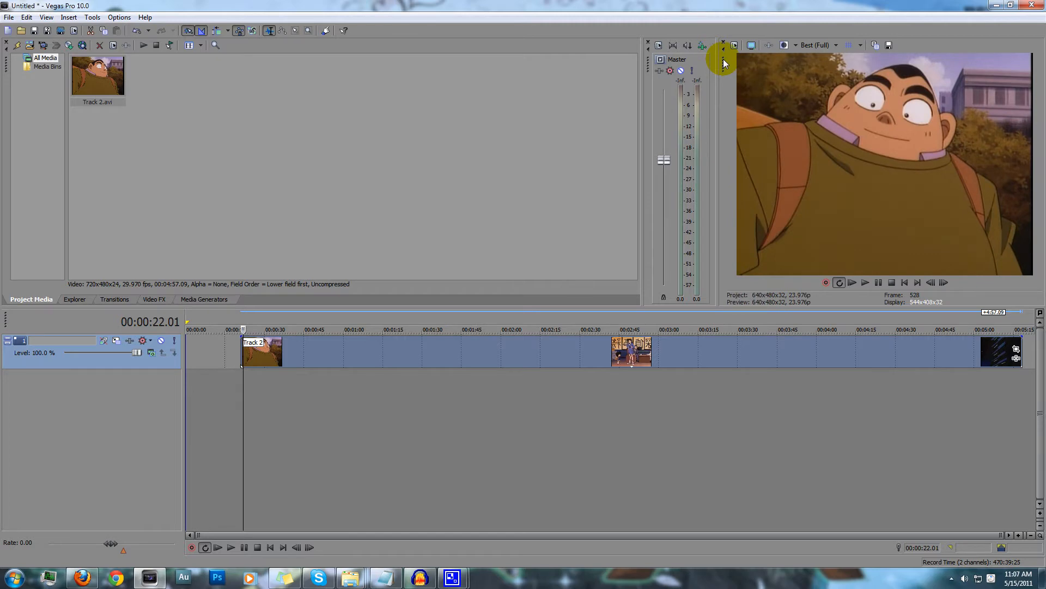
left_click_drag(721, 70, 103, 99)
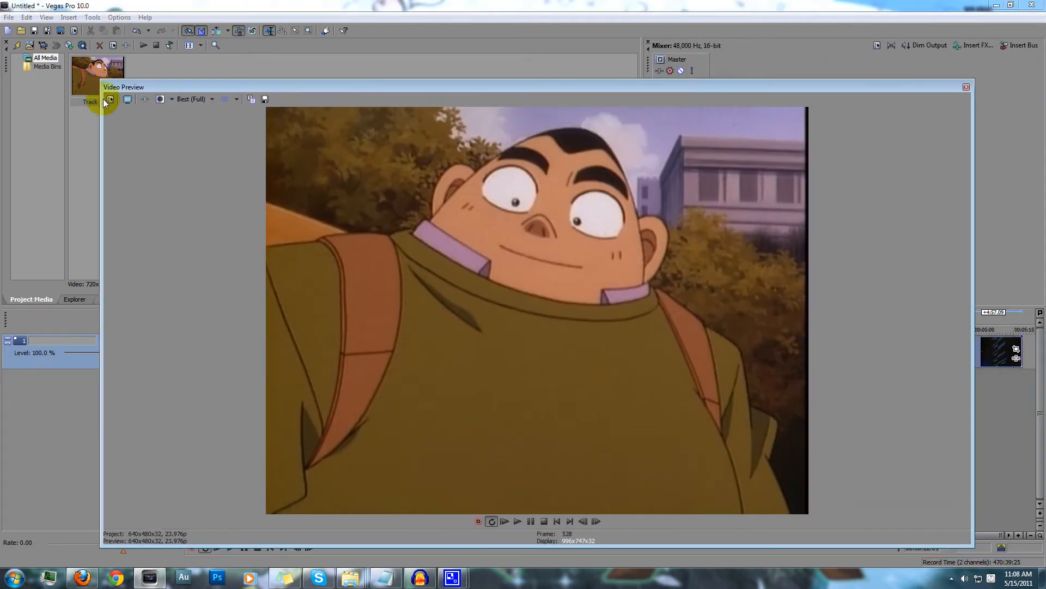
left_click(265, 99)
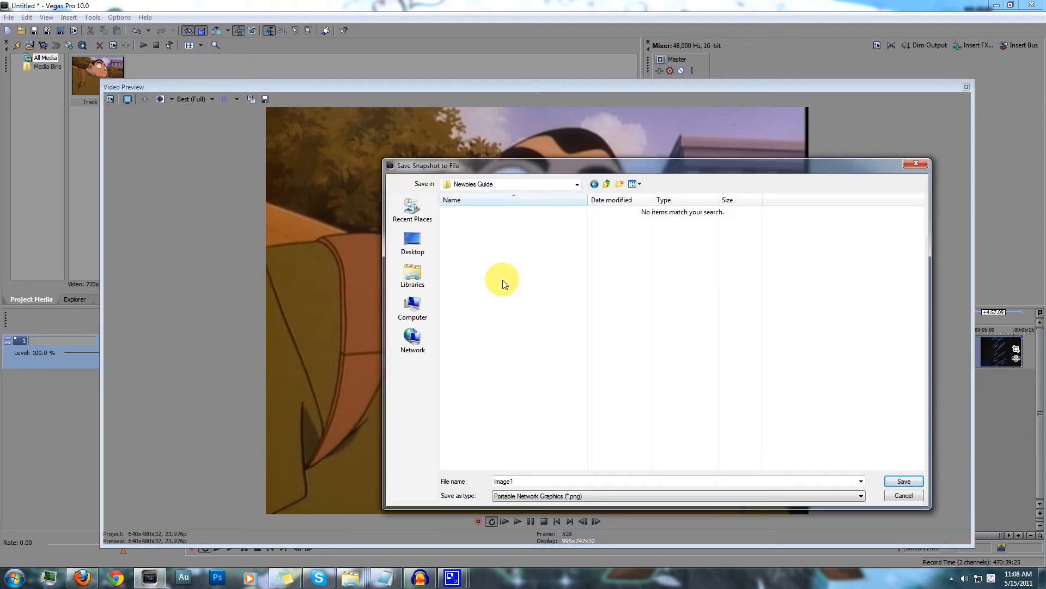
left_click(625, 495)
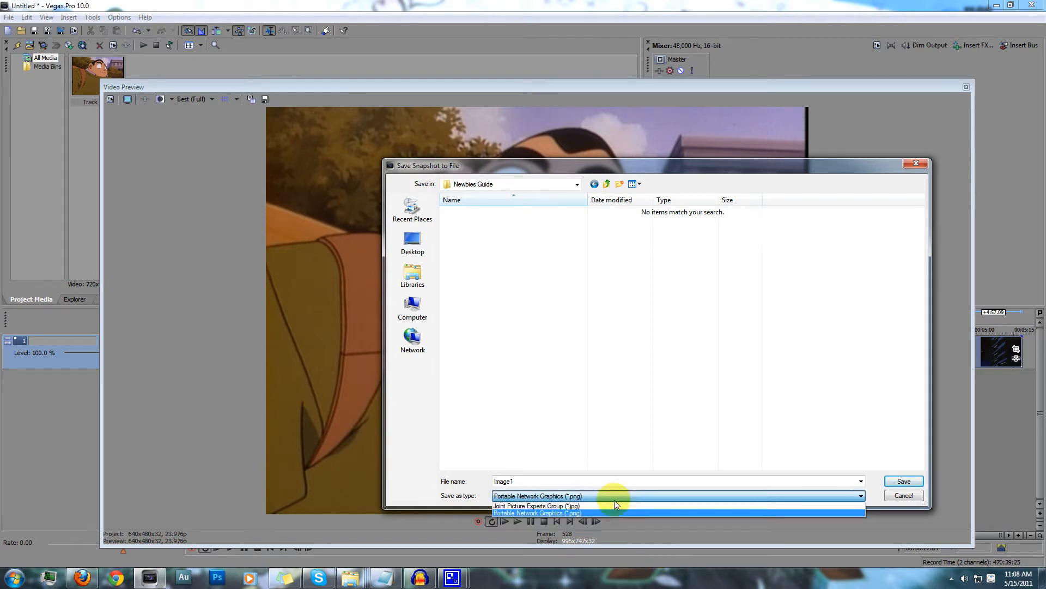
left_click(574, 513)
double_click(549, 483)
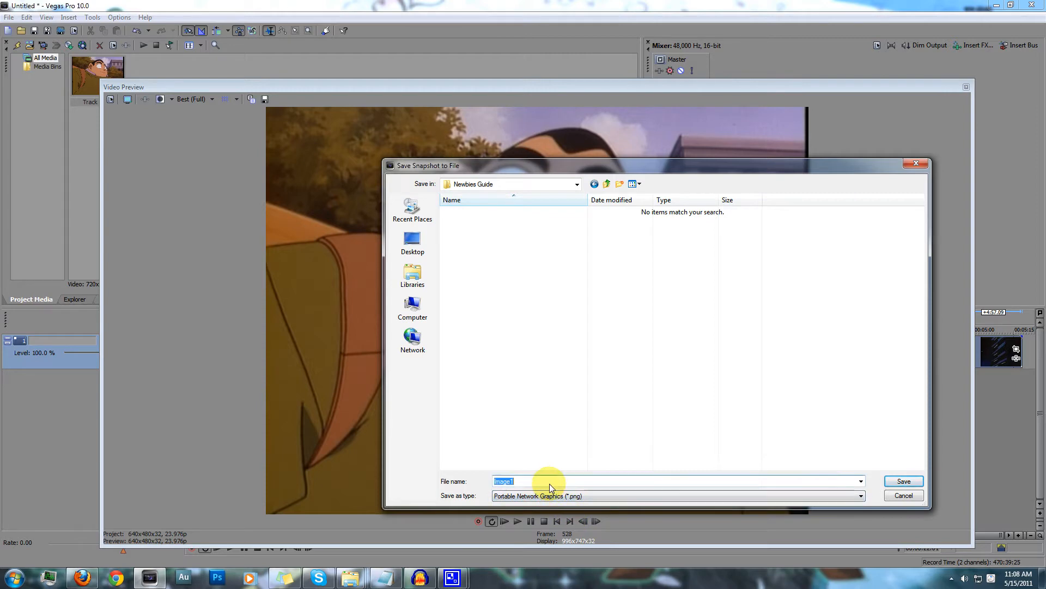
left_click(904, 481)
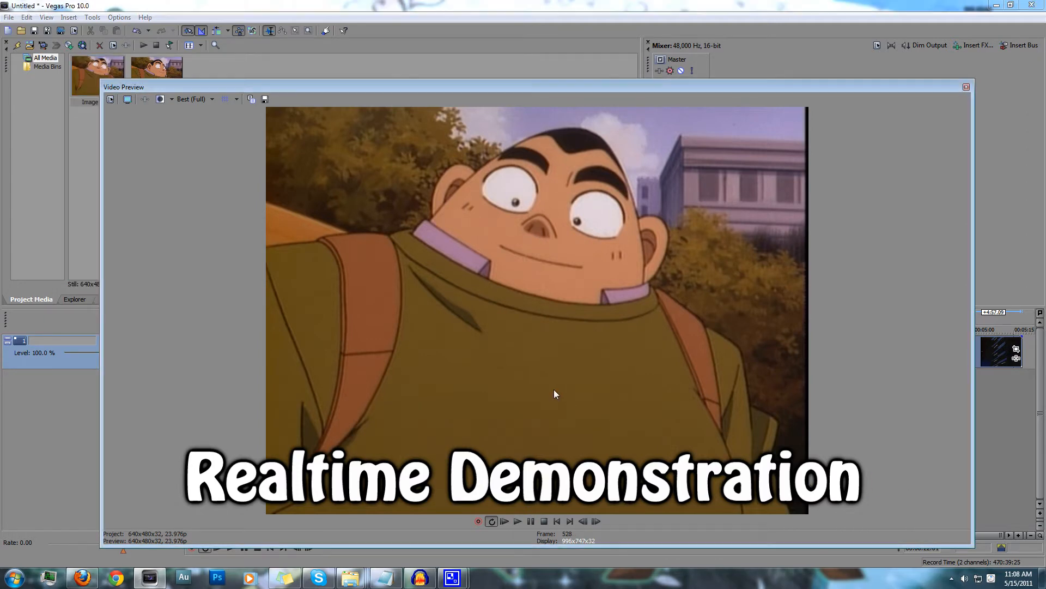
Advance to frame 531, where the mouth is partly open, and save it as snapshot Image2
key("alt+Right")
key("alt+Right")
key("alt+Right")
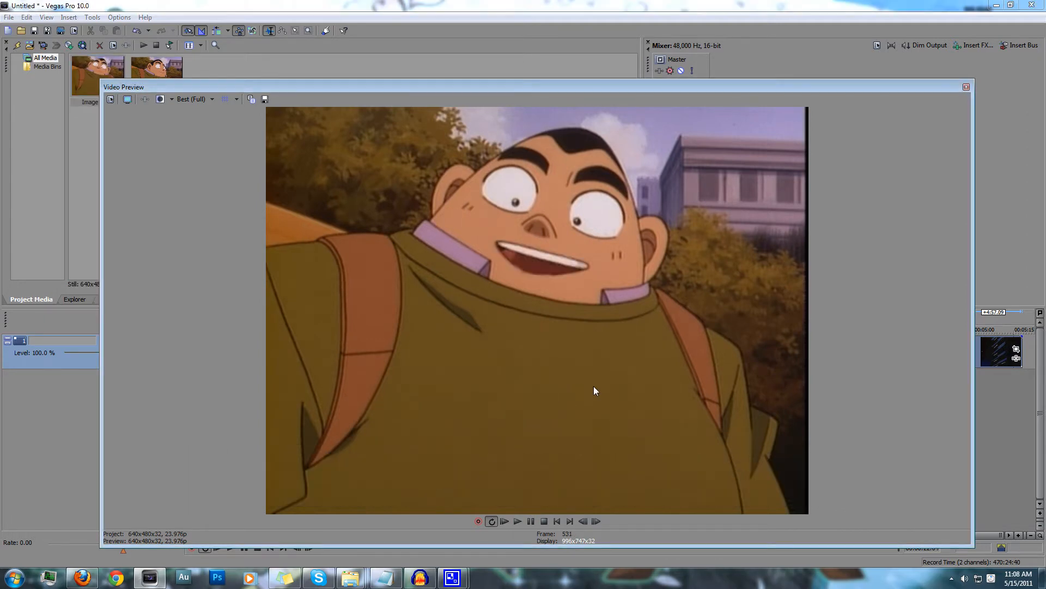
key("alt+Left")
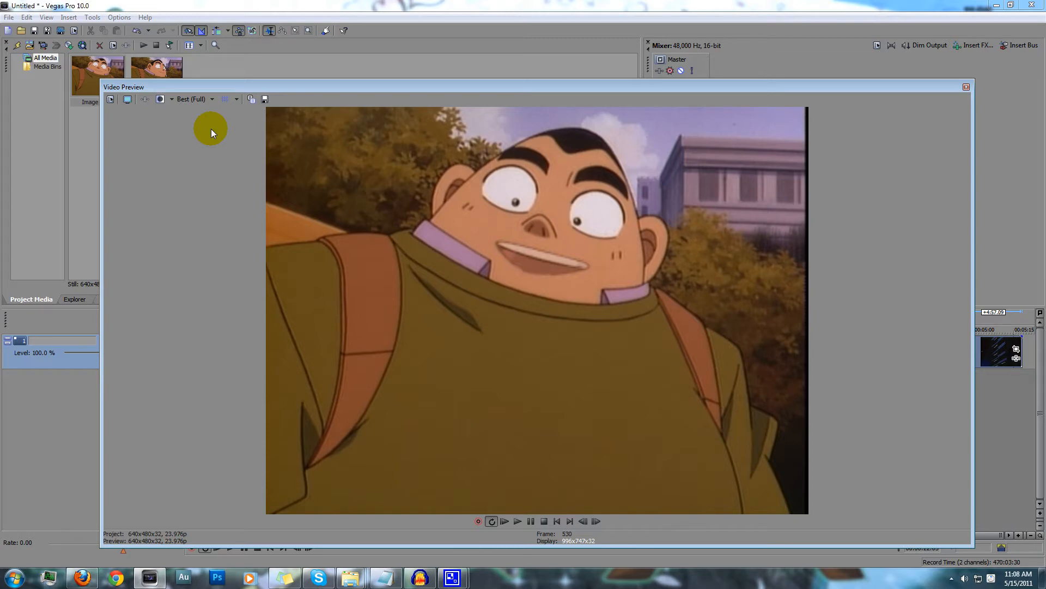
key("alt+Right")
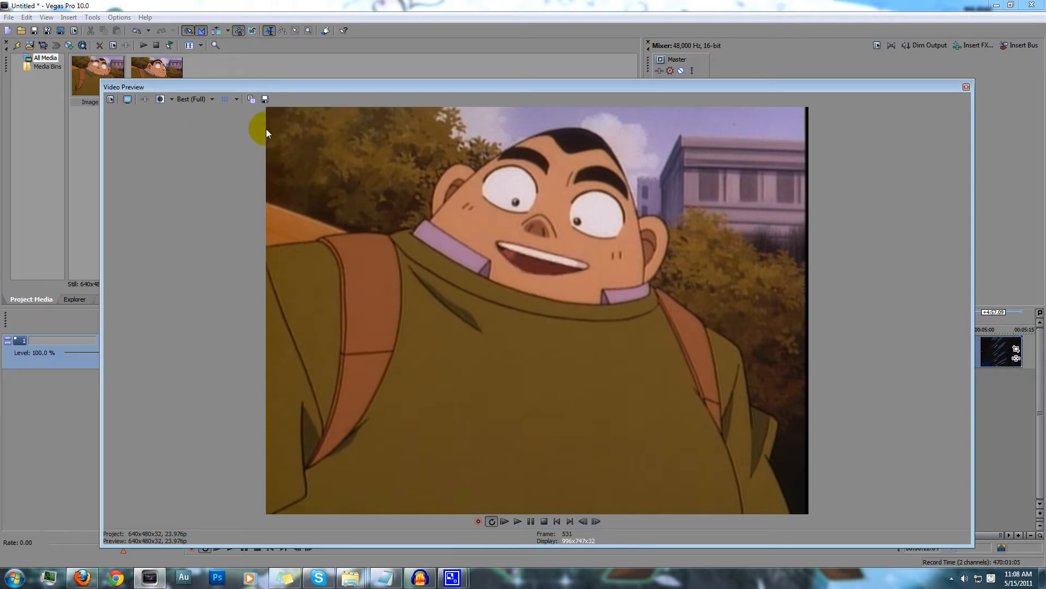
left_click(266, 101)
left_click(908, 479)
Advance three more frames to the wide-open mouth and save it as snapshot Image3
key("alt+Right")
key("alt+Right")
key("alt+Right")
left_click(267, 103)
left_click(903, 481)
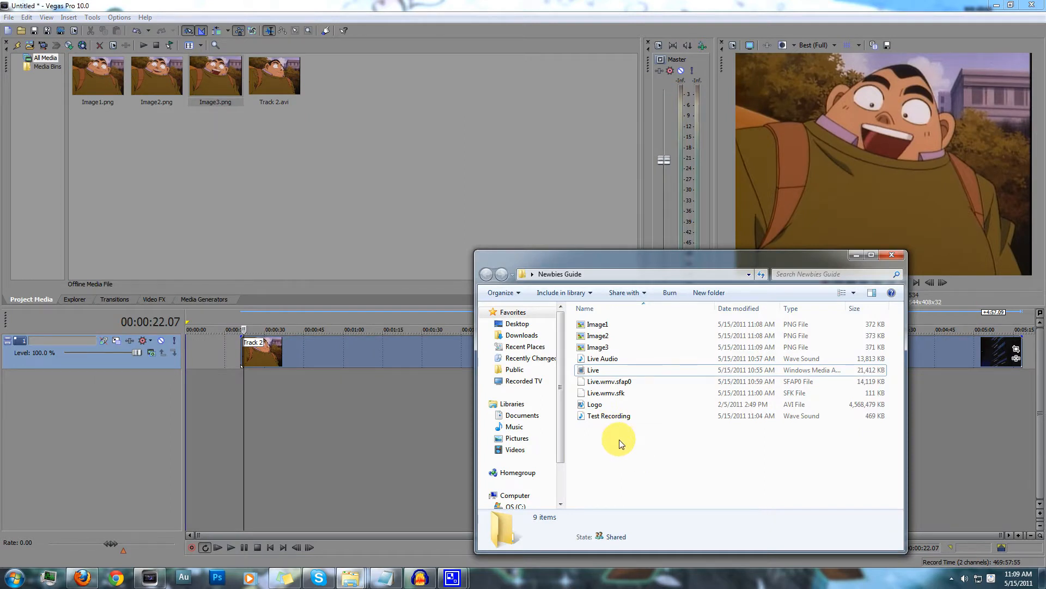
Add Test Recording on a new audio track at the timeline start, and place Image1, Image2 and Image3 in sequence on the video track
left_click_drag(612, 424, 191, 374)
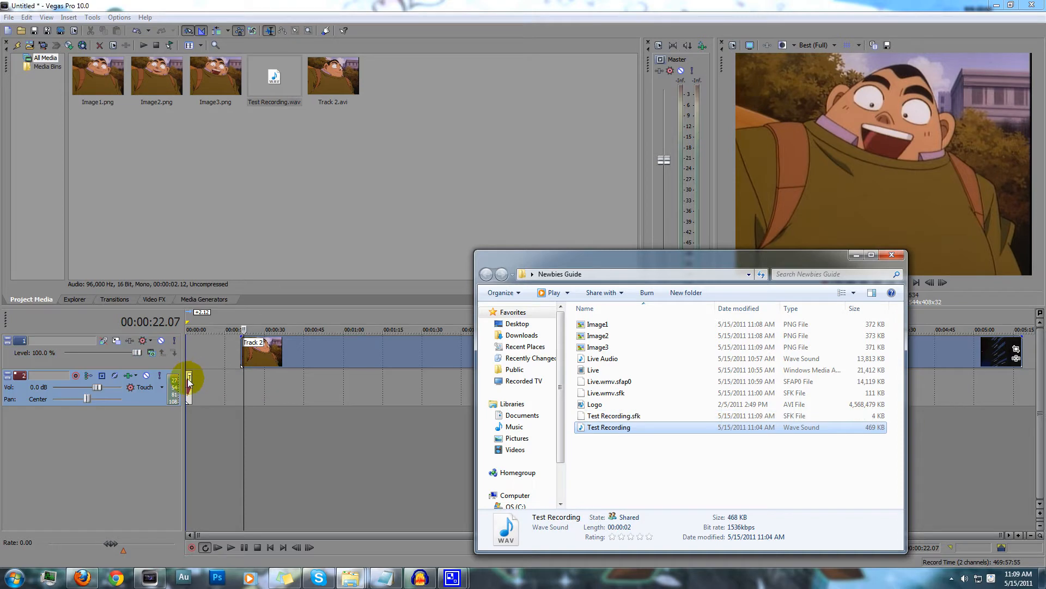
left_click(188, 380)
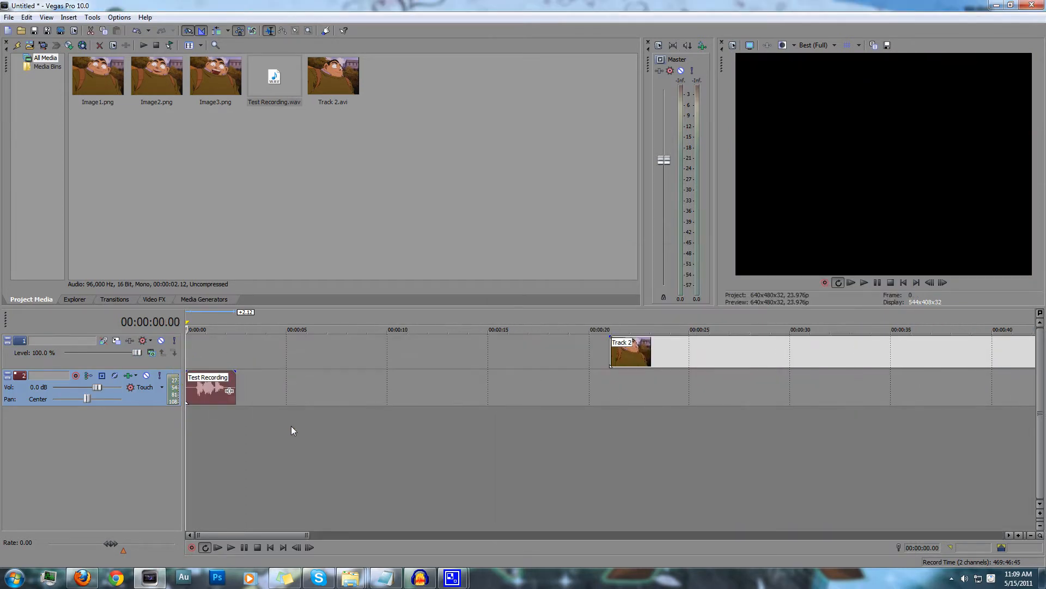
left_click(106, 78)
left_click(214, 74, "shift")
left_click_drag(90, 76, 186, 349)
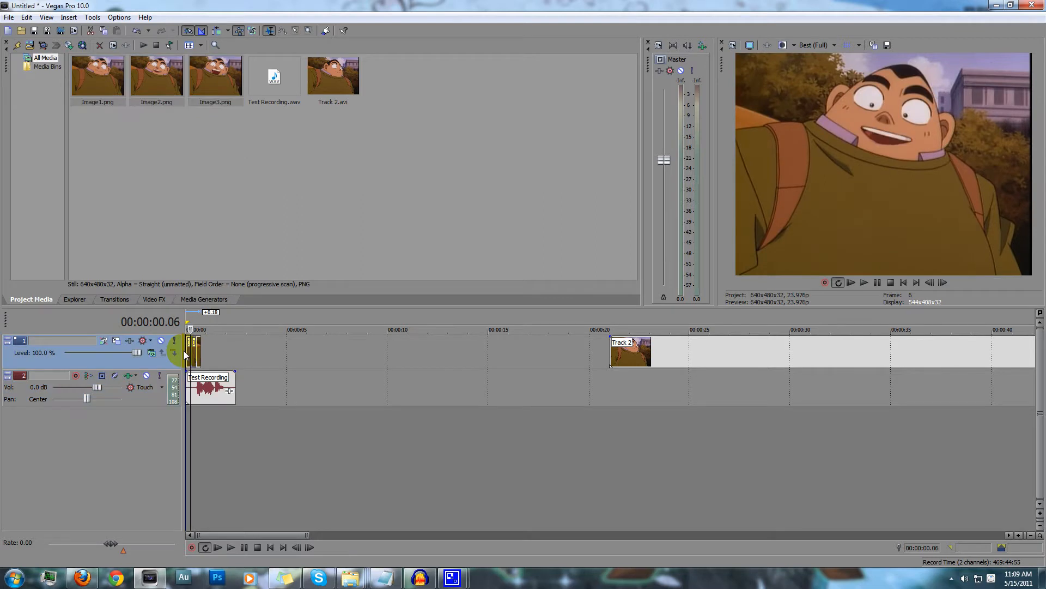
scroll(196, 356, "up", 8)
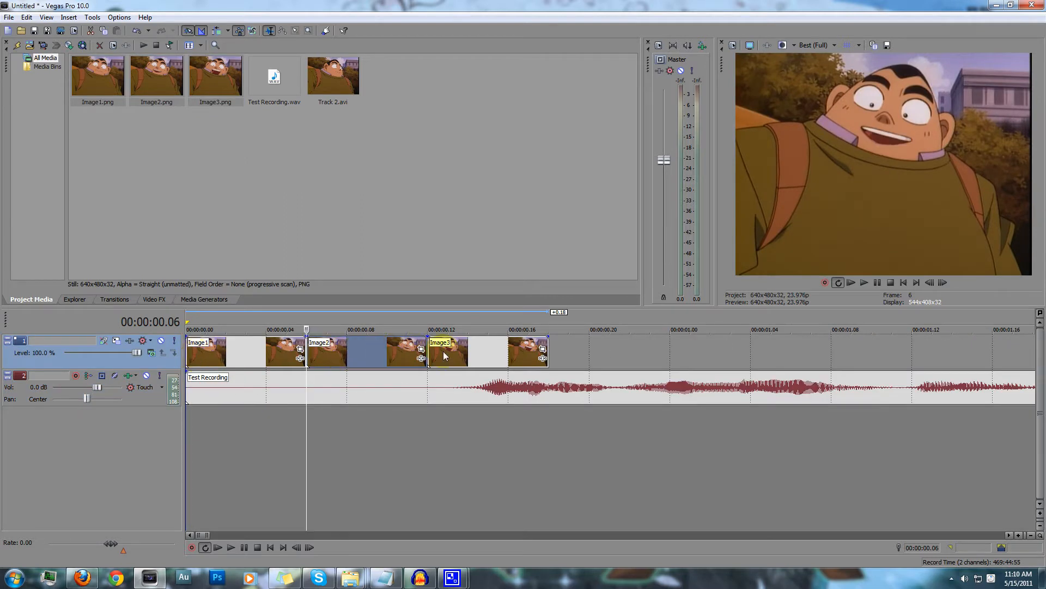
Move the Image3 and Image2 events further along the timeline and extend Image1 to about 00:00:00.13, just before the speech begins
left_click(276, 350)
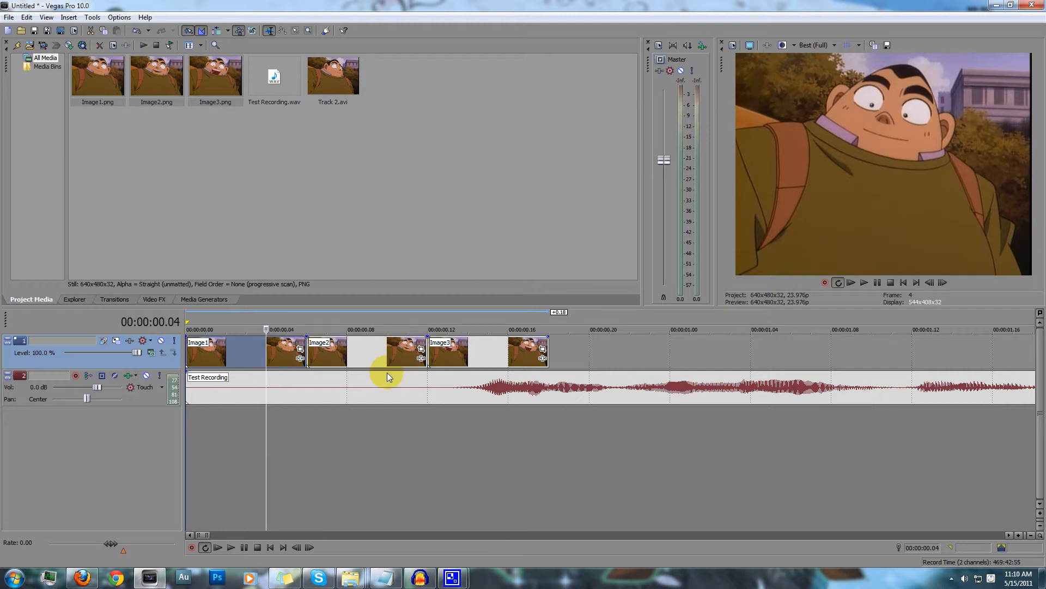
left_click_drag(498, 357, 720, 357)
left_click_drag(375, 359, 880, 358)
left_click_drag(304, 345, 447, 349)
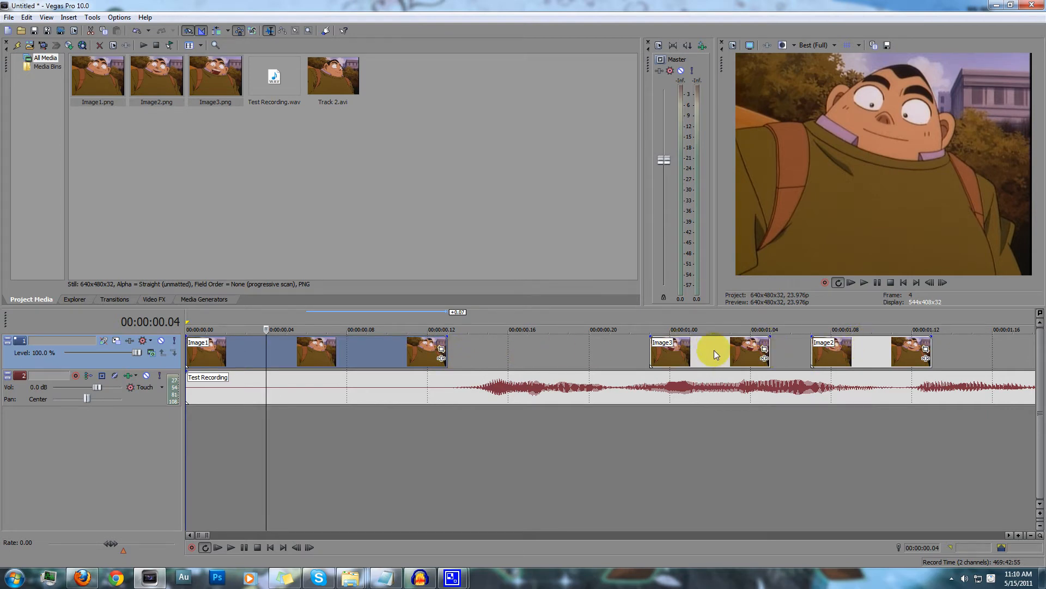
Align Image3 with the first speech burst and fit Image2, shortened to two frames, between Image1 and Image3
left_click_drag(714, 349, 543, 354)
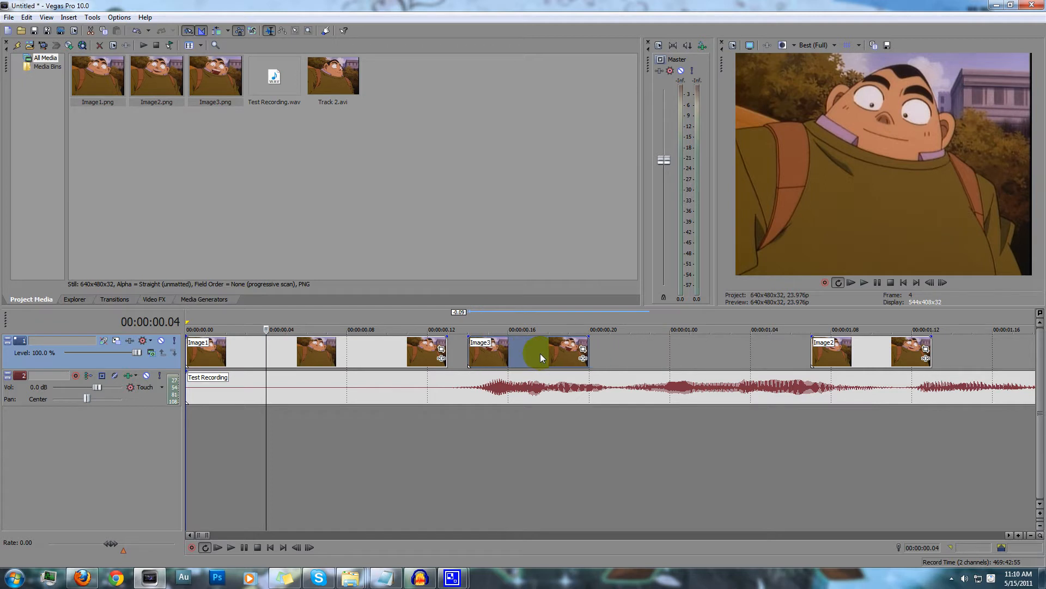
left_click_drag(852, 351, 670, 351)
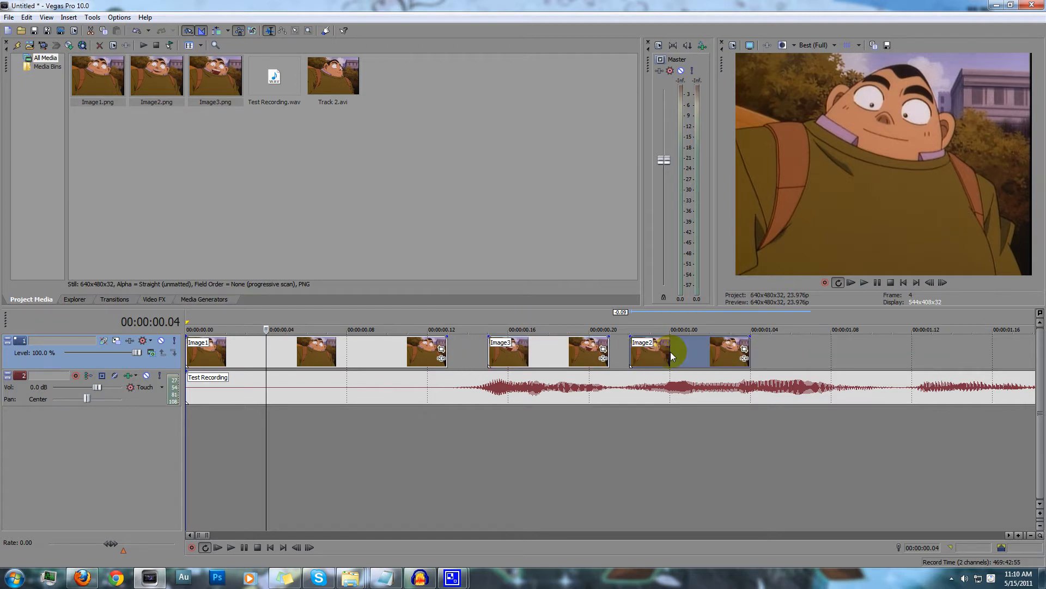
key("ctrl+z")
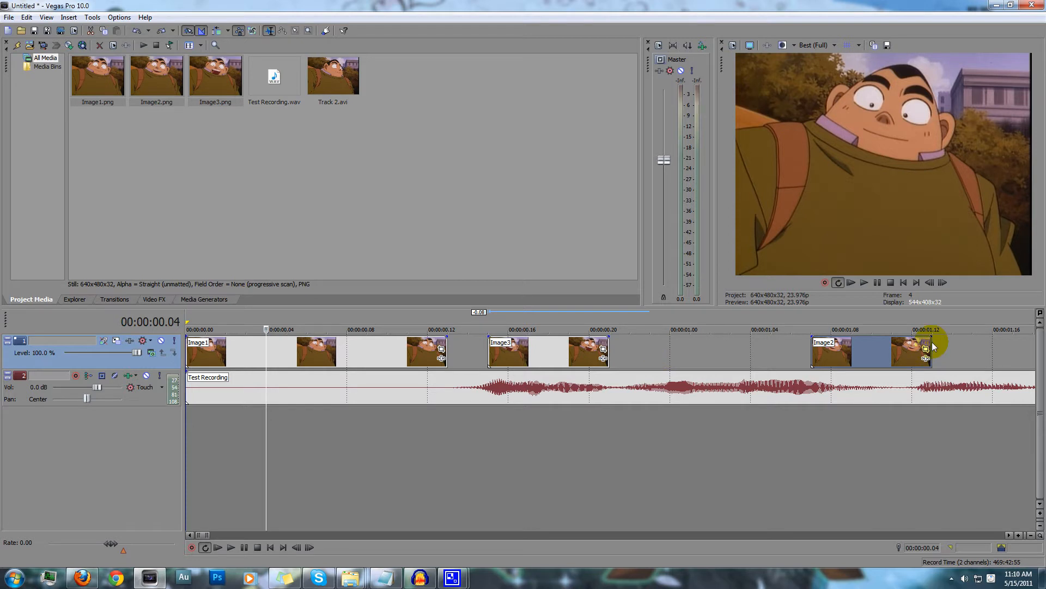
left_click_drag(932, 347, 450, 360)
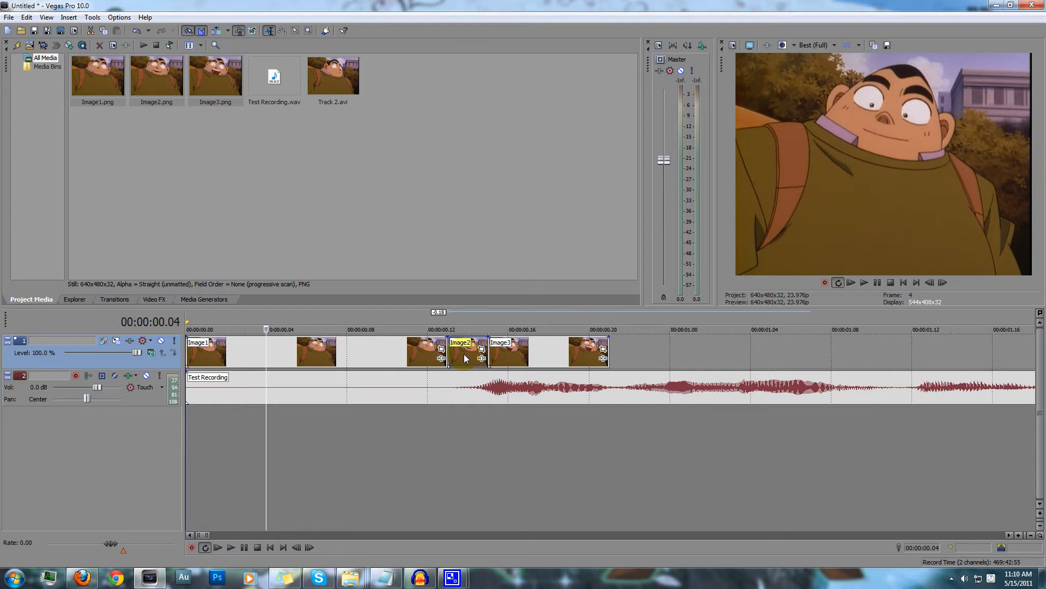
Copy Image2 and Image3 events alternately along the video track to match the speech bursts in the waveform, up to about 00:00:01.12
left_click_drag(464, 355, 632, 359)
left_click(658, 374)
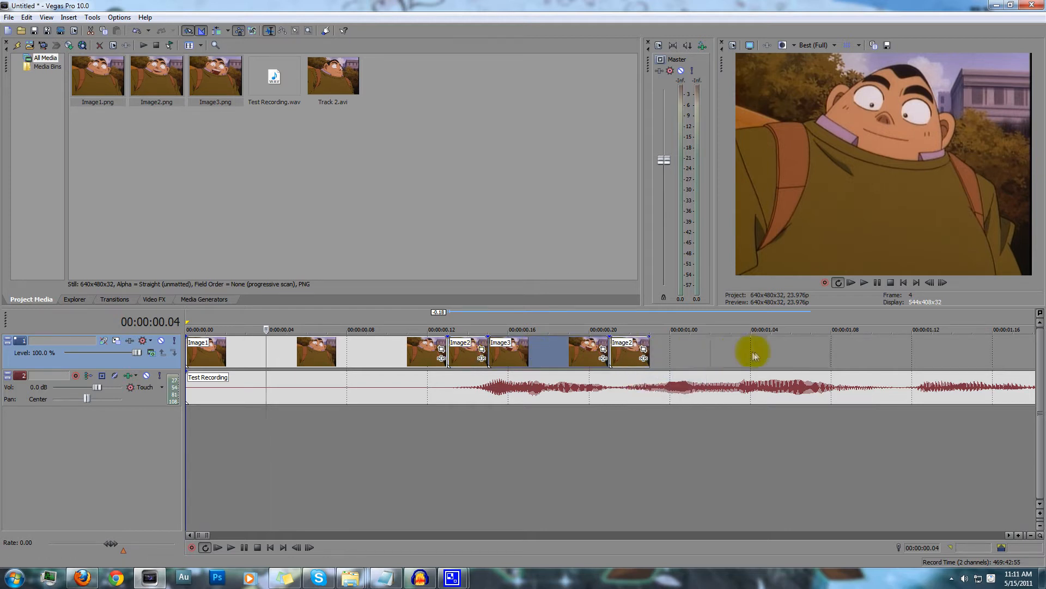
left_click_drag(739, 346, 741, 347)
left_click(764, 364)
left_click_drag(679, 349, 851, 346)
left_click_drag(731, 348, 861, 344)
left_click(884, 361)
left_click_drag(795, 349, 738, 359)
left_click(762, 376)
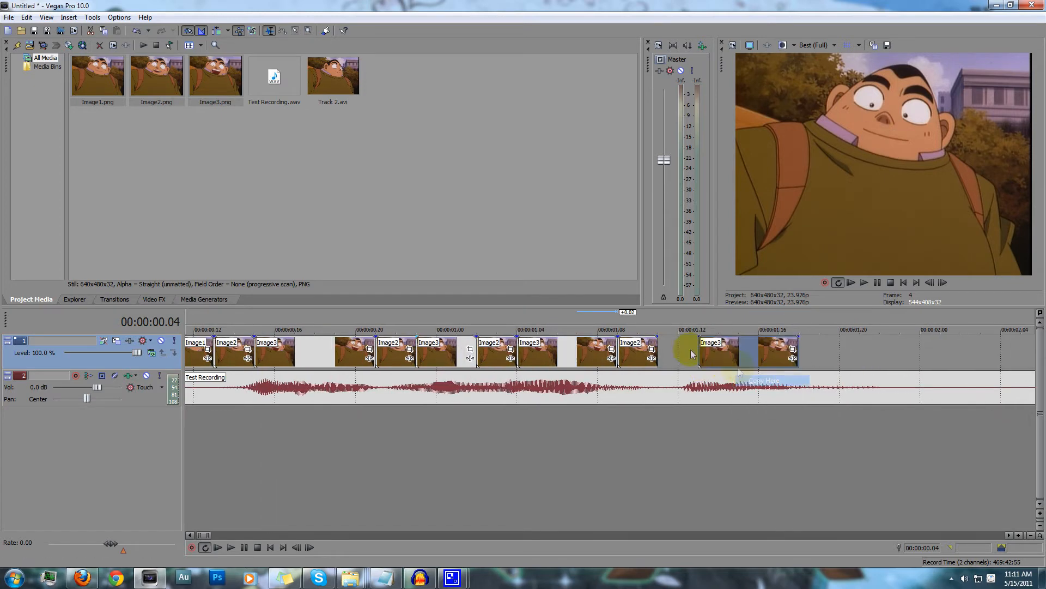
Add a short image copy before the last Image3 and copy the closed-mouth Image1 directly after it
left_click(700, 362)
left_click_drag(637, 349, 679, 348)
scroll(600, 346, "down", 1)
left_click_drag(212, 352, 776, 351)
left_click(799, 366)
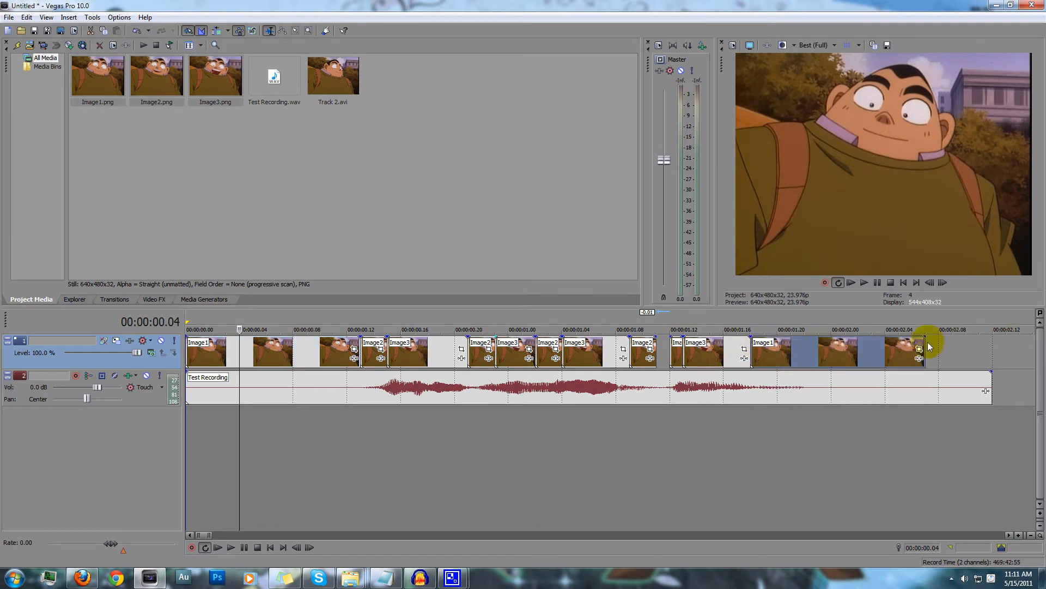
Fill the remaining gap before the last Image3 and insert a short Image2 copy between it and the closing Image1
mouse_move(927, 348)
left_mouse_down()
mouse_move(663, 349)
mouse_move(998, 354)
mouse_move(928, 348)
left_mouse_up()
left_click(671, 350)
scroll(671, 350, "up", 3)
left_click(1017, 370)
left_click_drag(846, 348, 927, 348)
left_click_drag(615, 353, 850, 348)
scroll(850, 348, "down", 3)
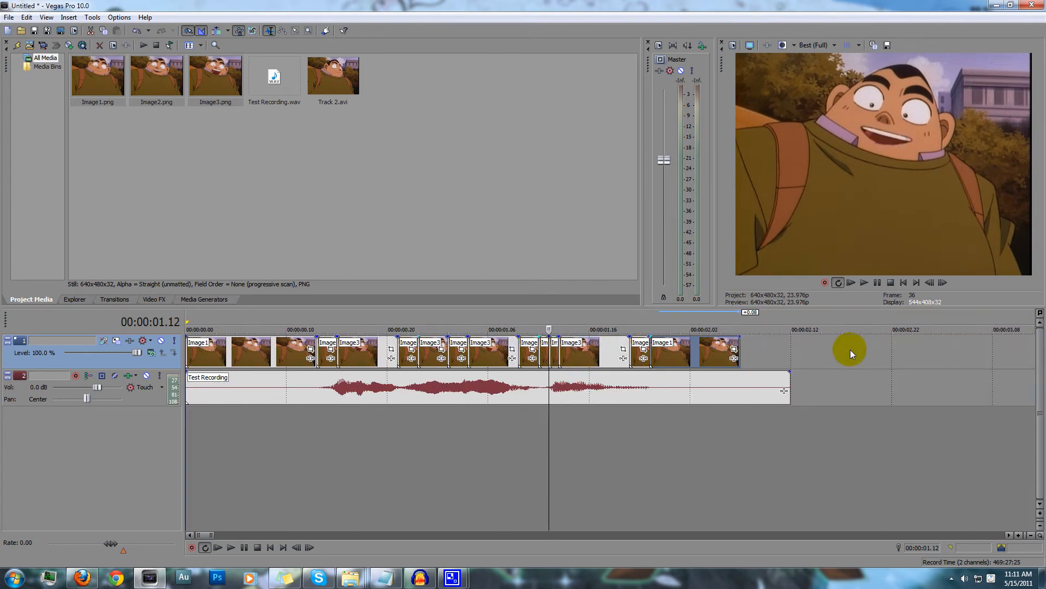
Trim the silence from both ends of Test Recording, cutting its start at 00:00:00.12, and play the sequence from the start
left_click_drag(926, 385, 776, 384)
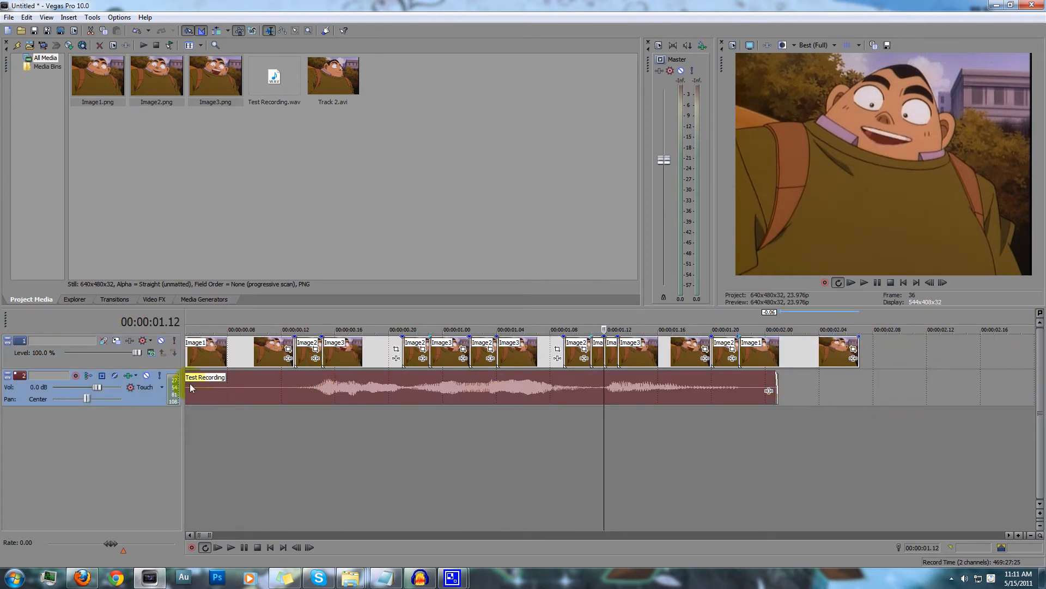
left_click(278, 390)
key("s")
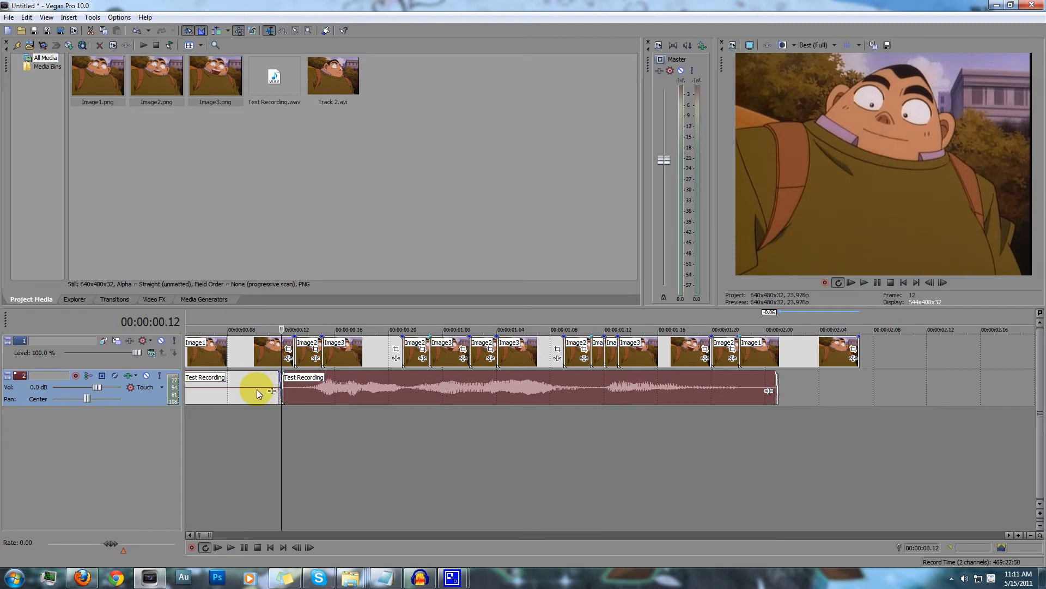
left_click(256, 389)
key("Delete")
left_click(219, 548)
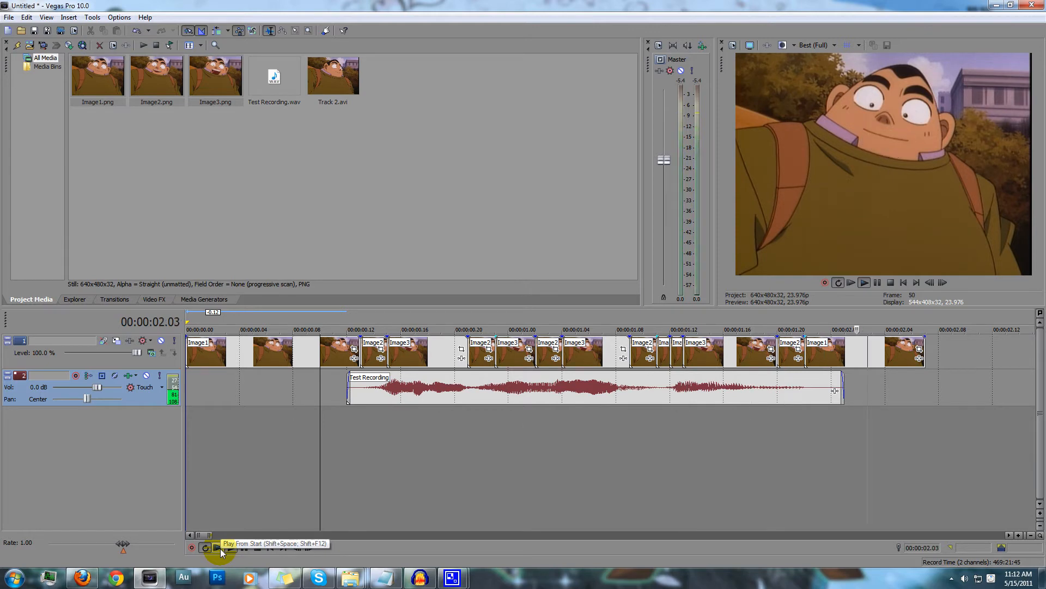
left_click(259, 547)
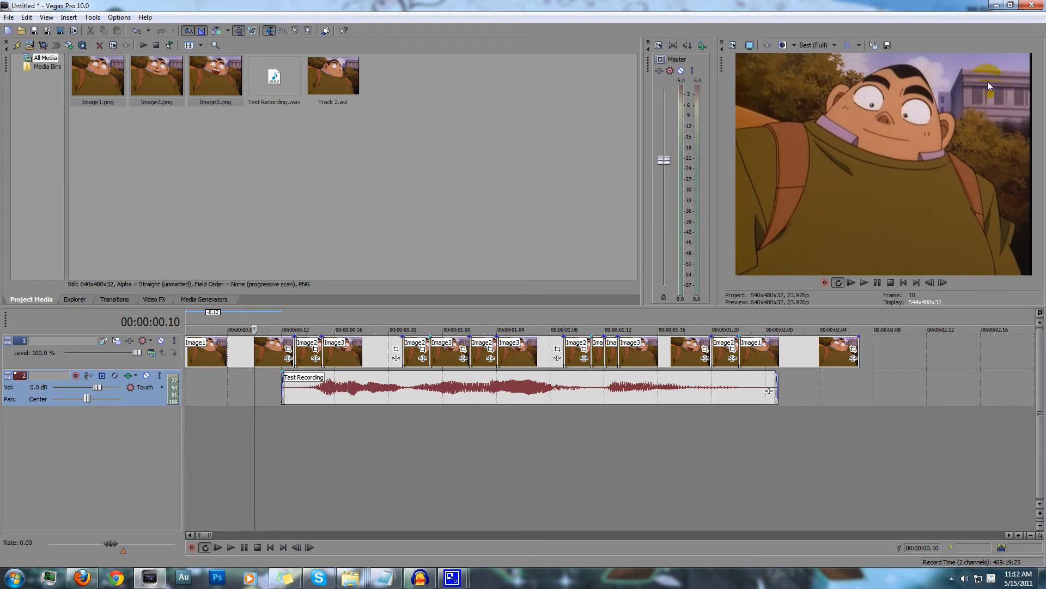
Insert a new video track on top, copy the closing Image1 onto it, and stretch it back to the timeline start
right_click(878, 361)
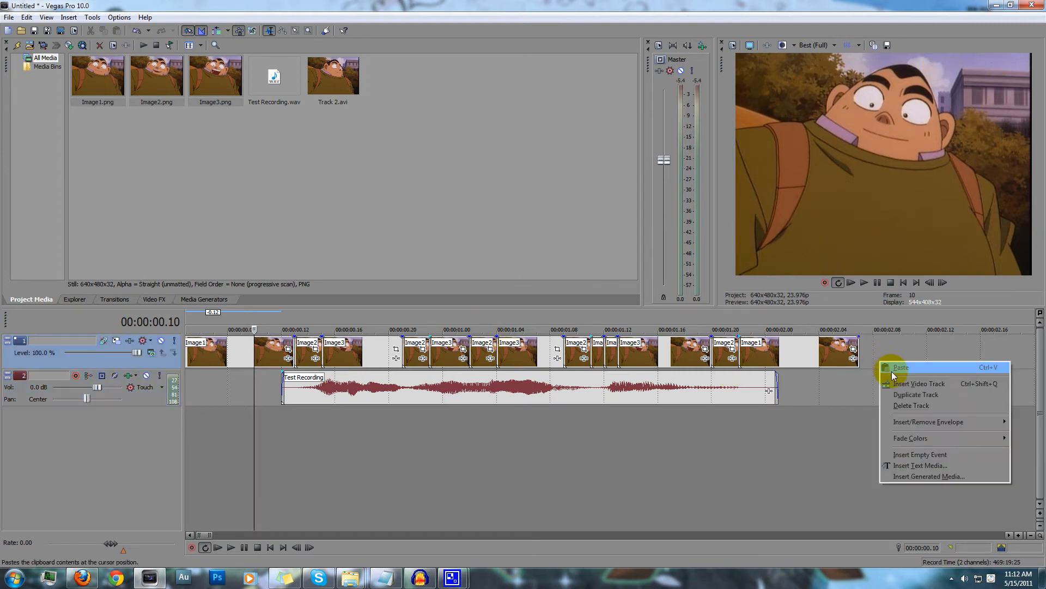
left_click(905, 385)
left_click(797, 385)
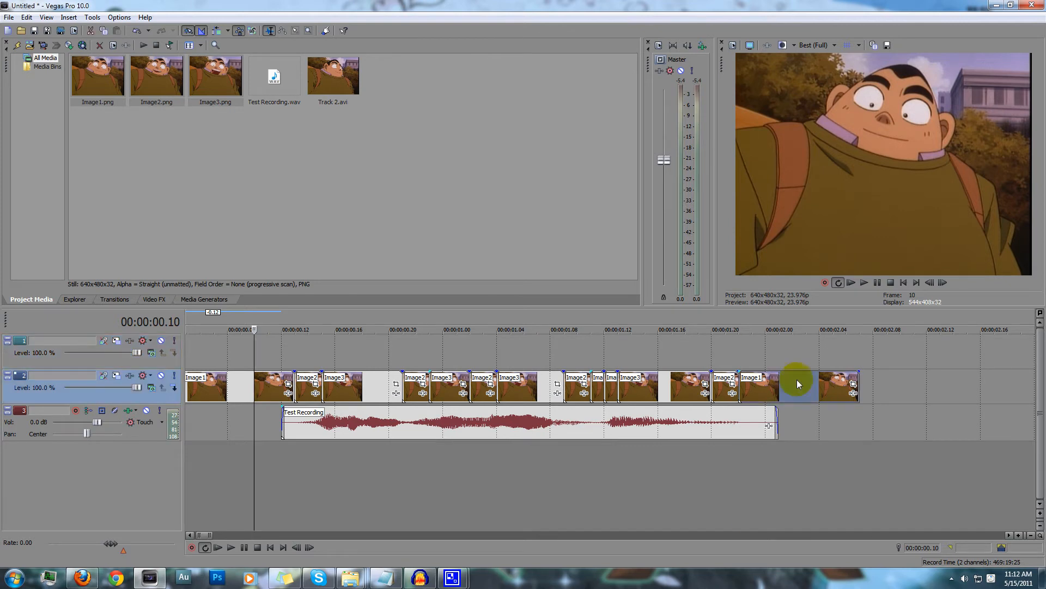
right_click(798, 357)
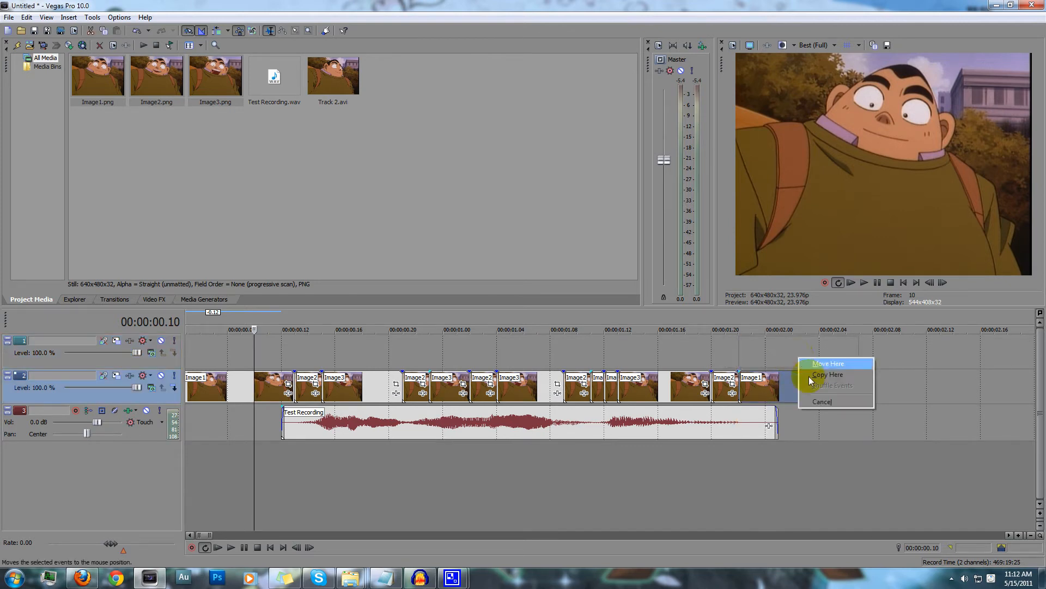
left_click(822, 376)
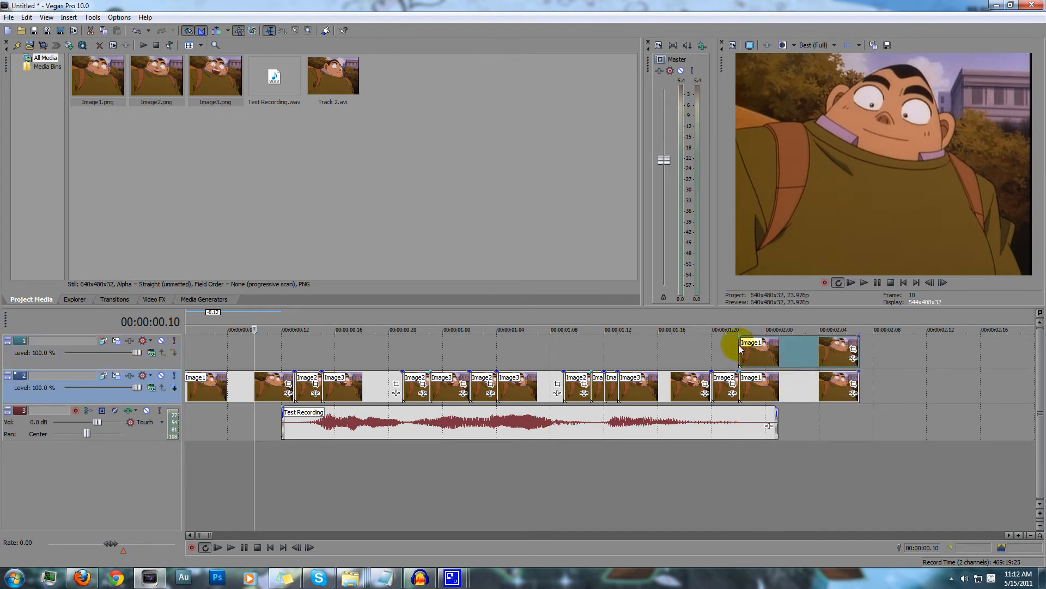
left_click_drag(741, 347, 225, 344)
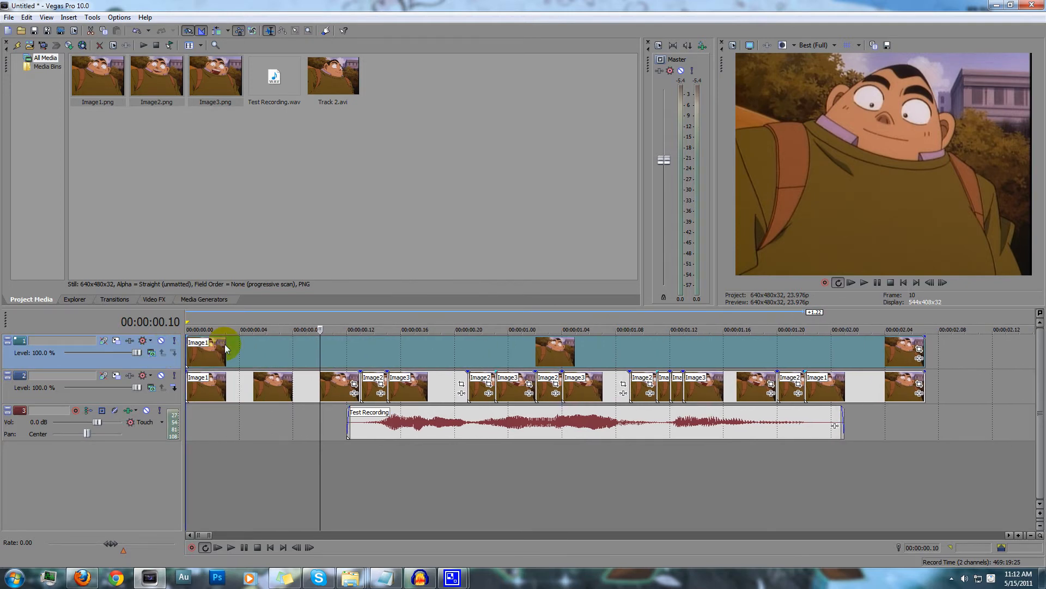
Mask the top-track Image1 with a closed four-point path around the mouth and collar, running from eye level to just below the collar
left_click(921, 349)
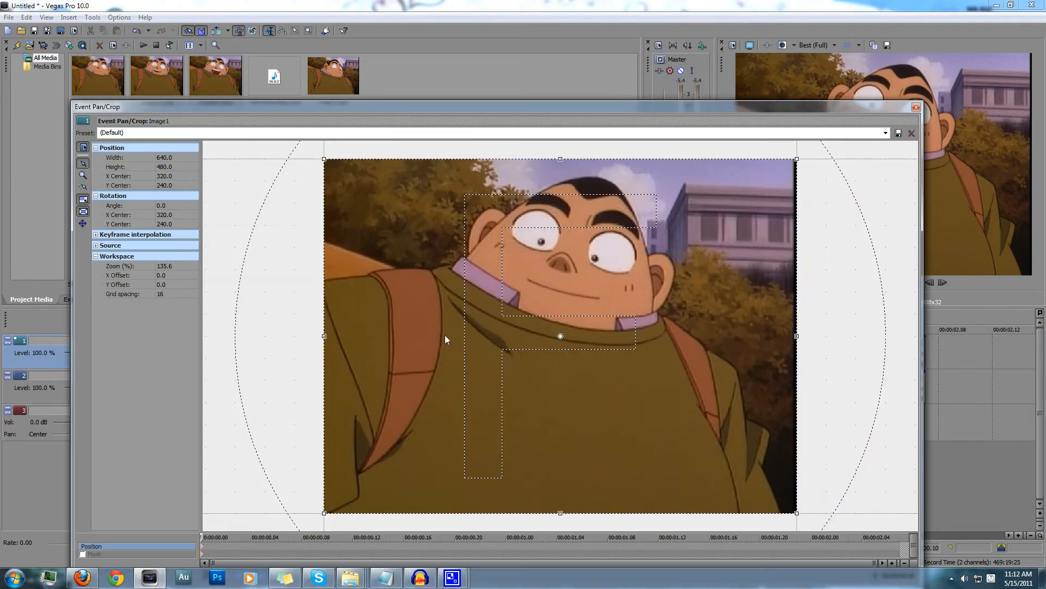
left_click(83, 554)
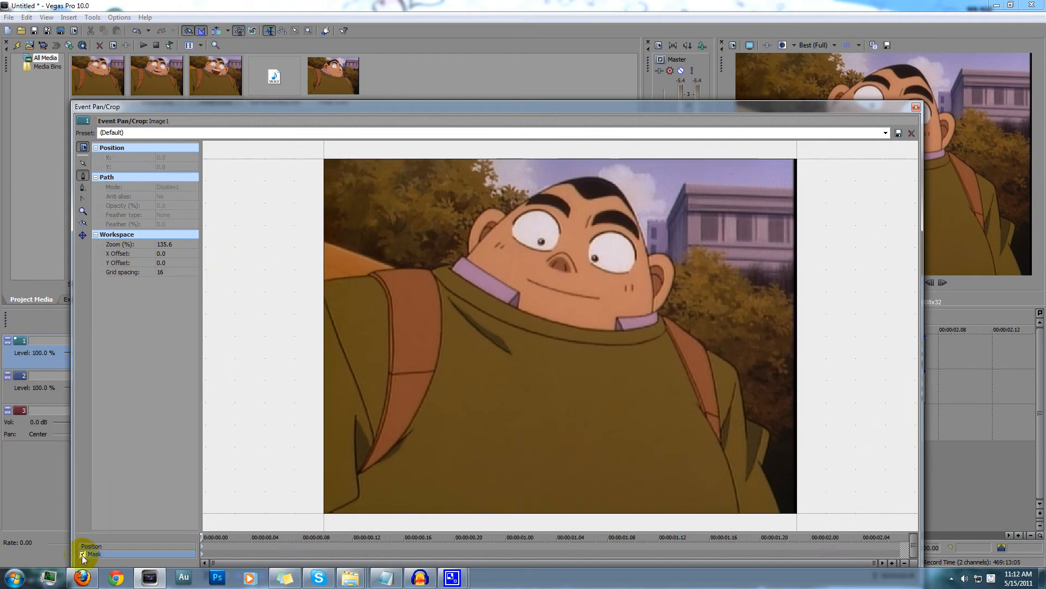
left_click(490, 252)
left_click(641, 342)
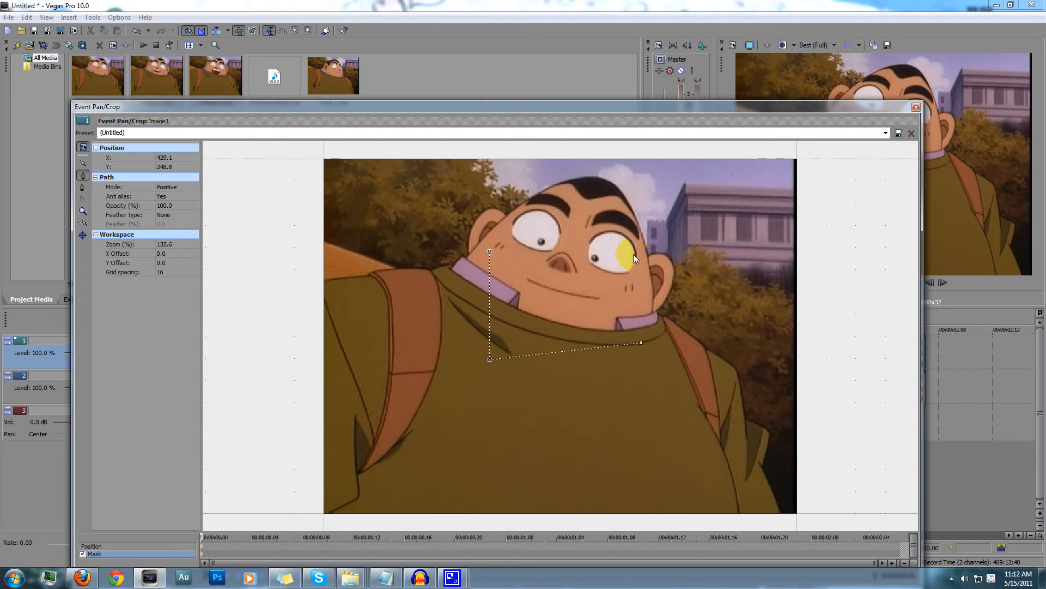
left_click(631, 248)
left_click(491, 251)
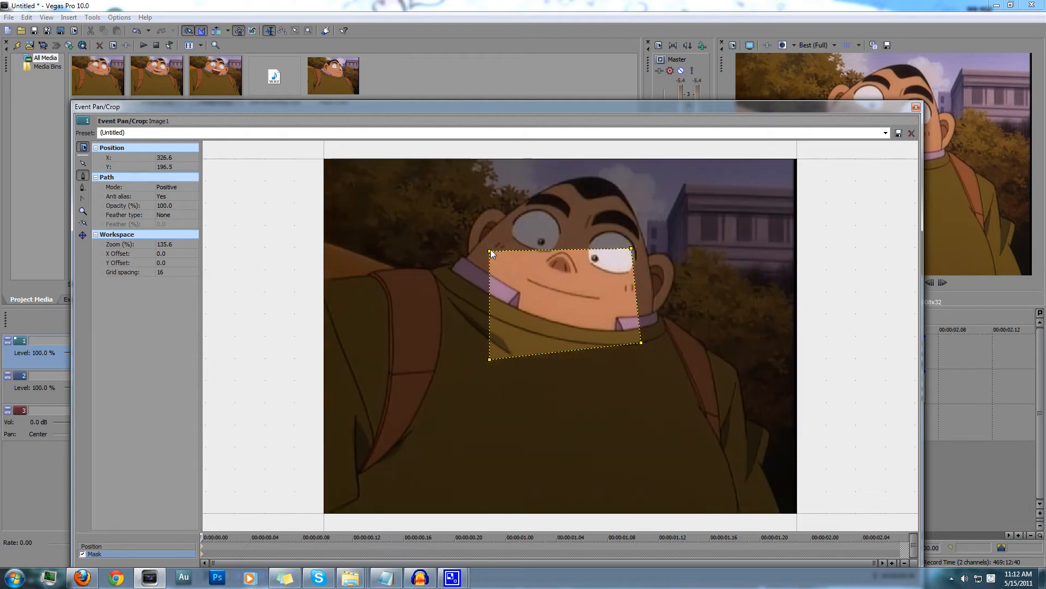
Set the Image1 mask's mode to Negative and play the sequence to check the mouth movement
left_click(162, 189)
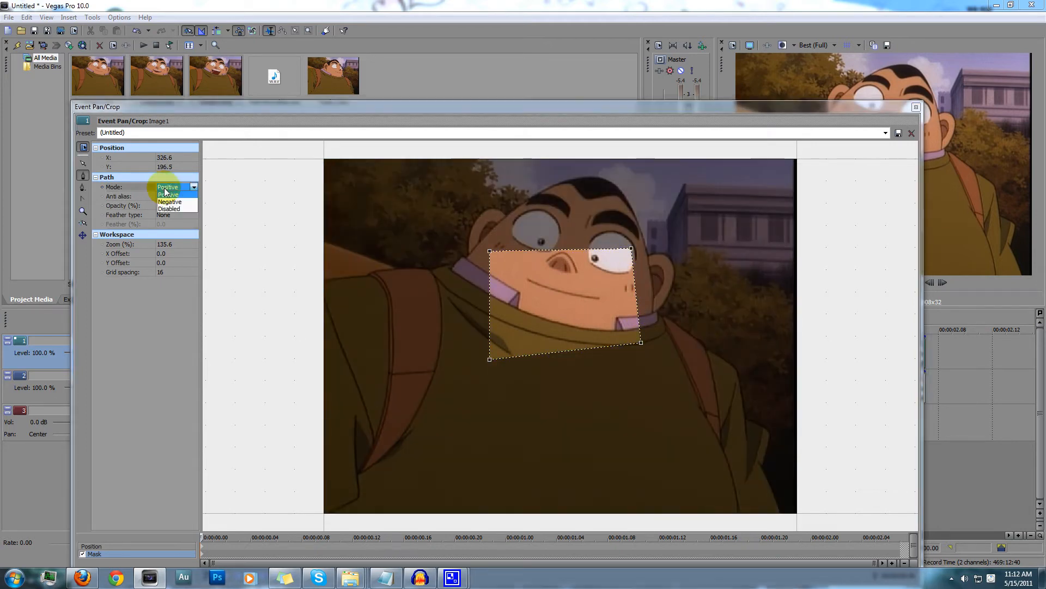
left_click(190, 203)
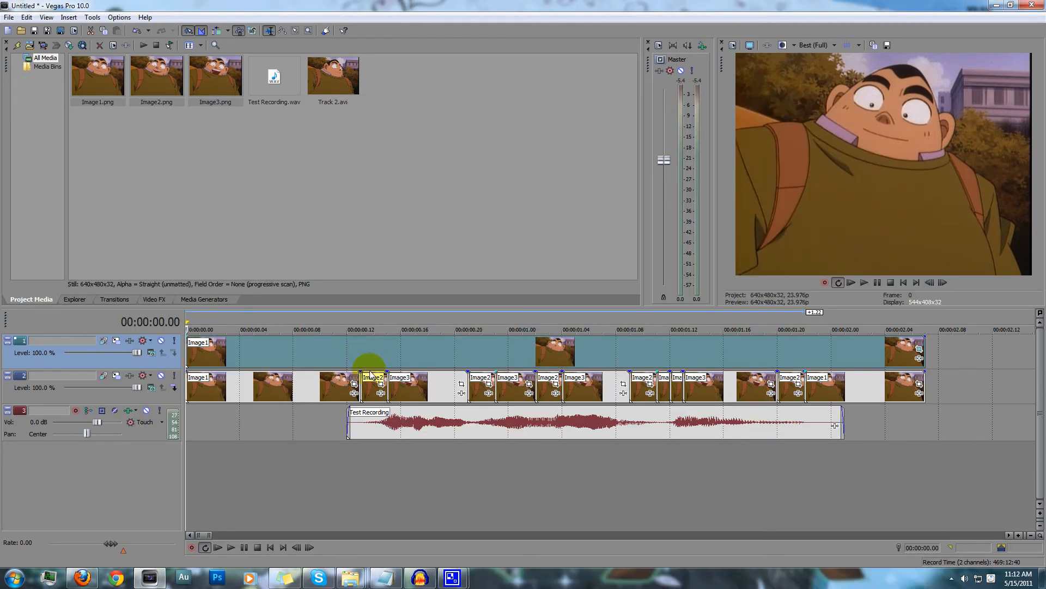
left_click(871, 121)
left_click(229, 548)
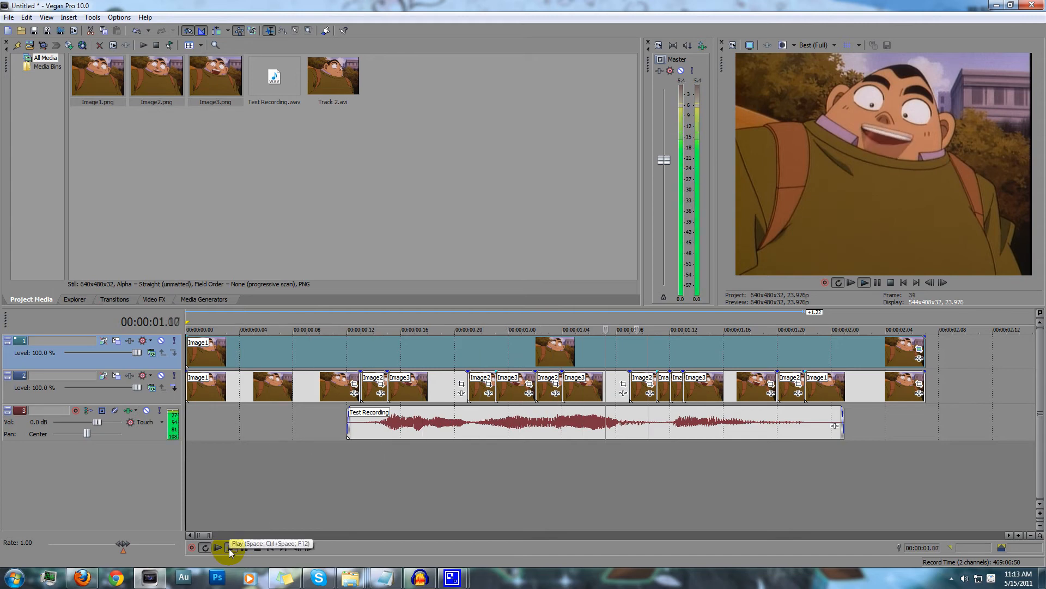
left_click(258, 546)
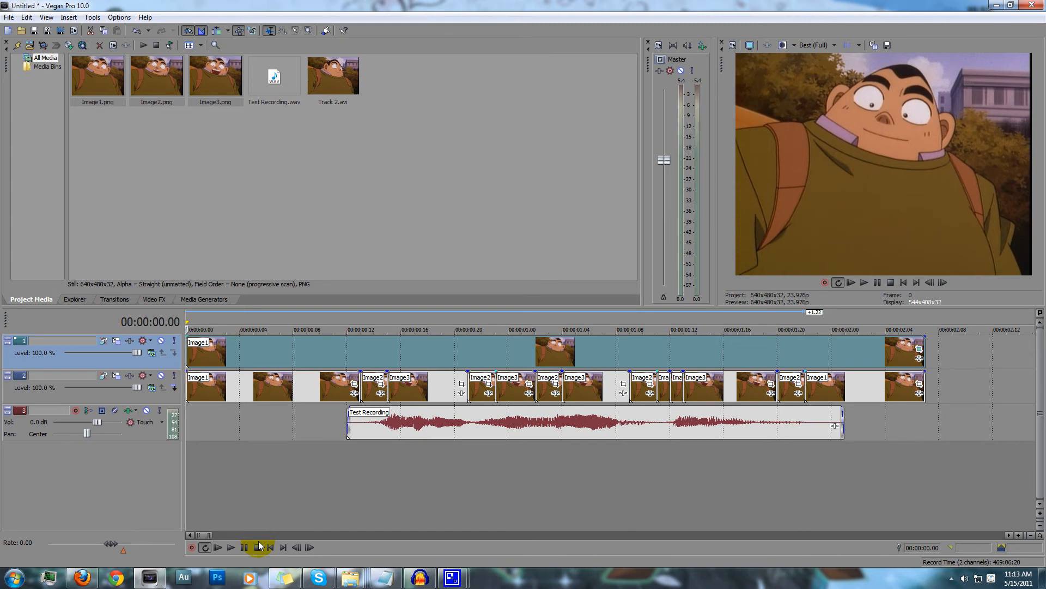
Delete the masked Image1 from the top video track
scroll(396, 444, "down", 2)
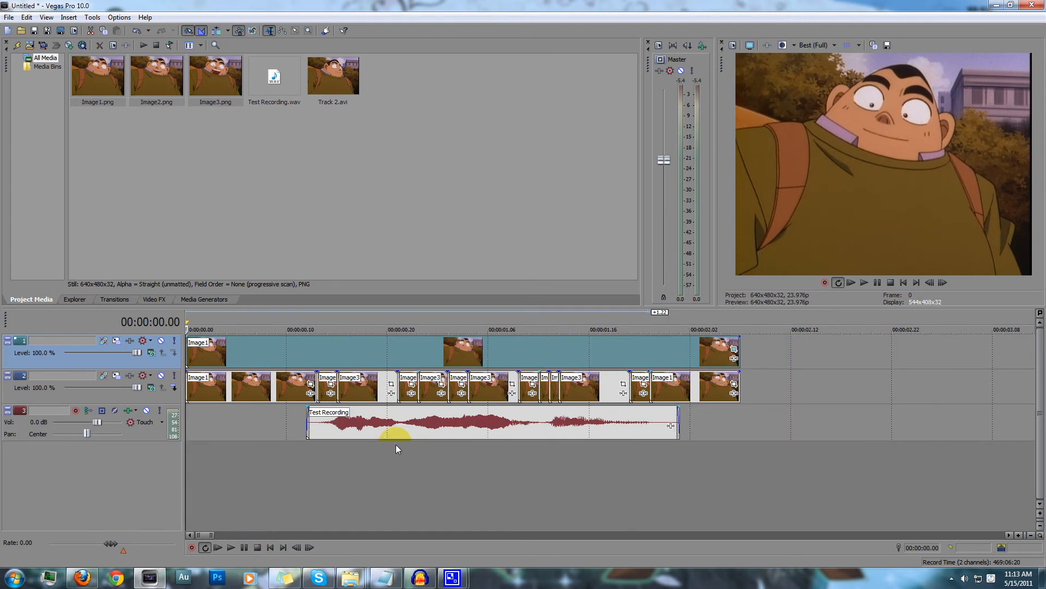
scroll(396, 444, "down", 4)
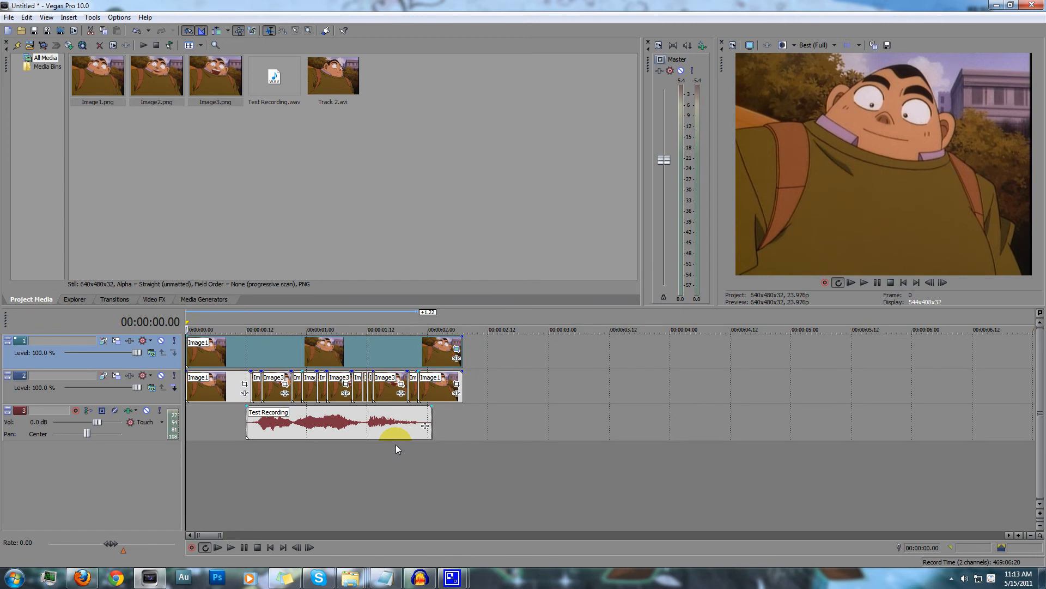
left_click(375, 345)
key("Delete")
Move the Track 2 clip closer to the image sequence and split it at 00:00:04.06 and 00:00:06.14
scroll(270, 364, "down", 2)
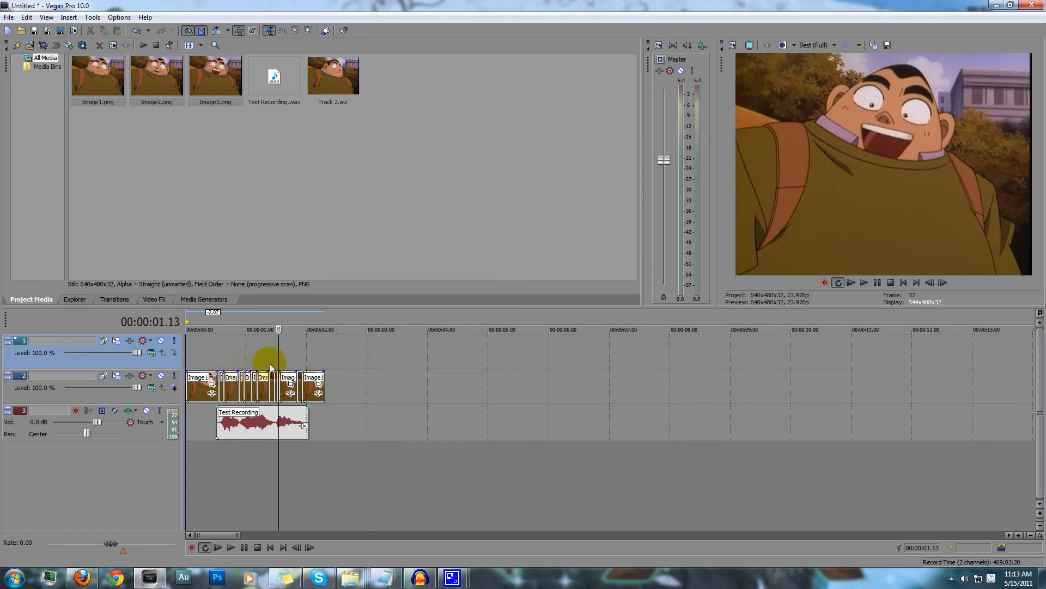
scroll(320, 370, "down", 4)
left_click_drag(620, 387, 262, 391)
key("space")
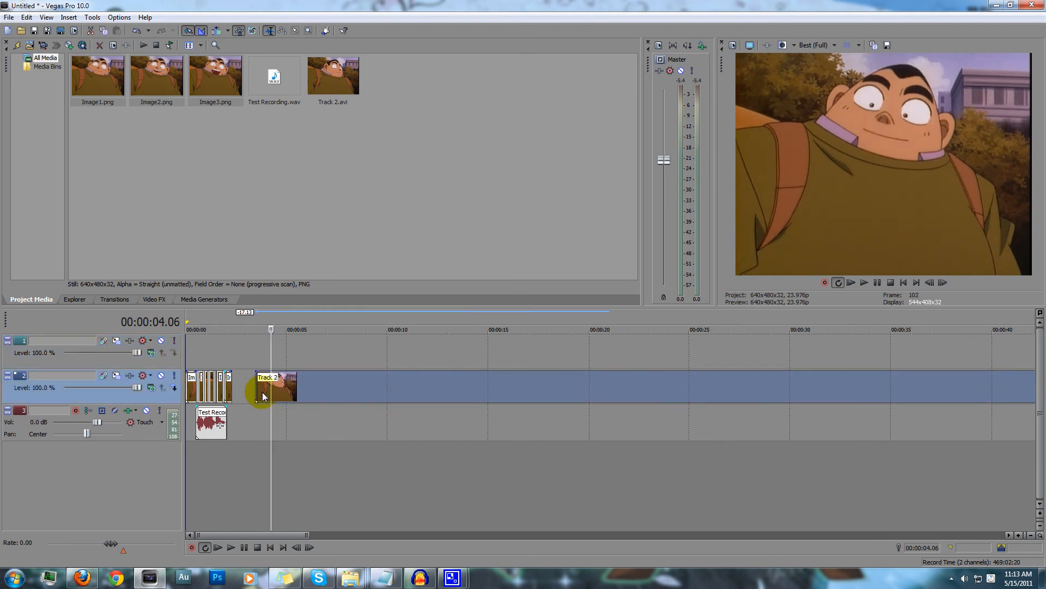
key("s")
key("Right")
key("Right")
key("Right")
key("Right")
key("Right")
key("Right")
key("Right")
key("Right")
key("Right")
key("Right")
key("Right")
key("Right")
key("Right")
key("Right")
key("Right")
key("Right")
key("Right")
key("Right")
key("Right")
key("Right")
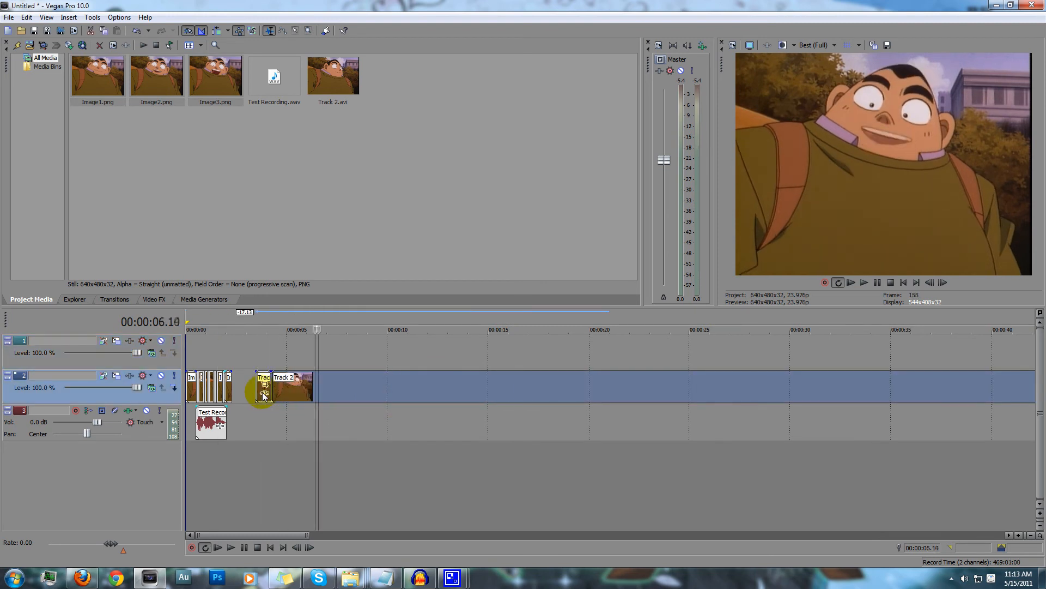
Move the middle Track 2 segment to the start of the top track and adjust its end to match the closing Image1
left_click(196, 347)
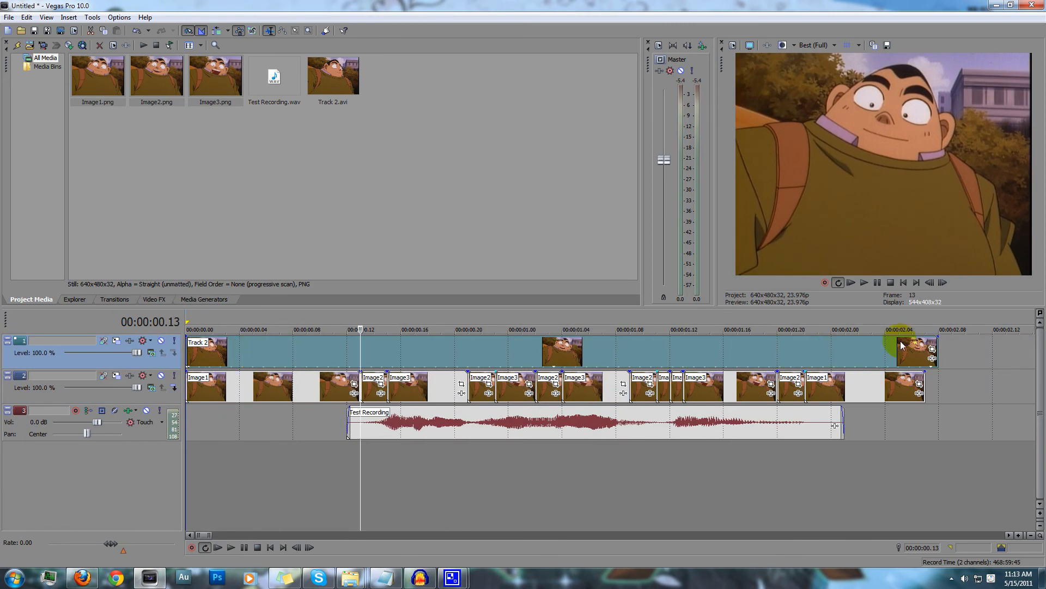
left_click_drag(921, 344, 929, 343)
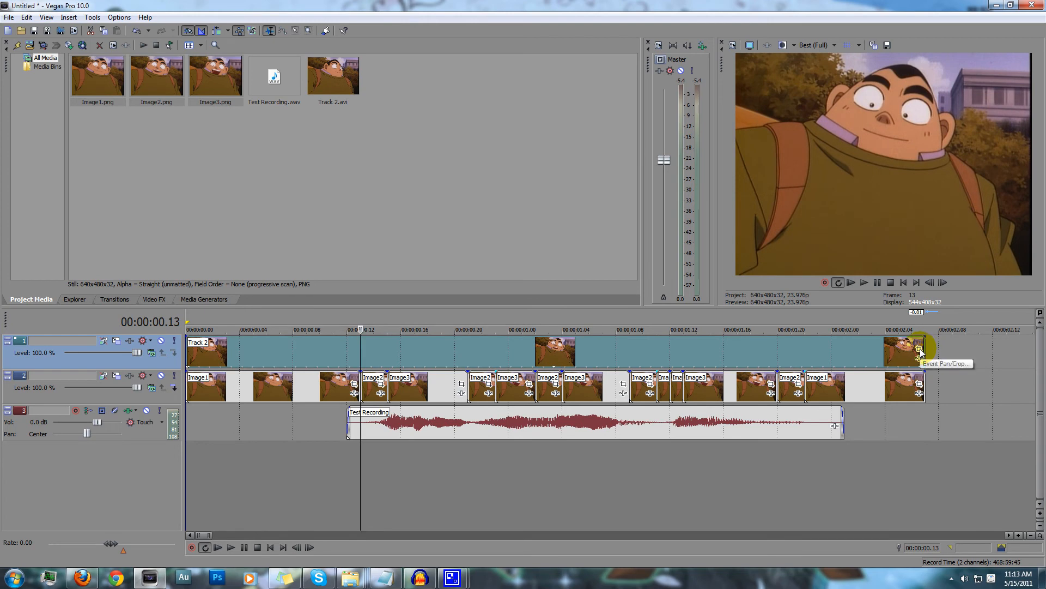
Mask the top-track Track 2 segment with a closed path around the mouth and collar, reaching down onto the upper part of the sweater
left_click(920, 348)
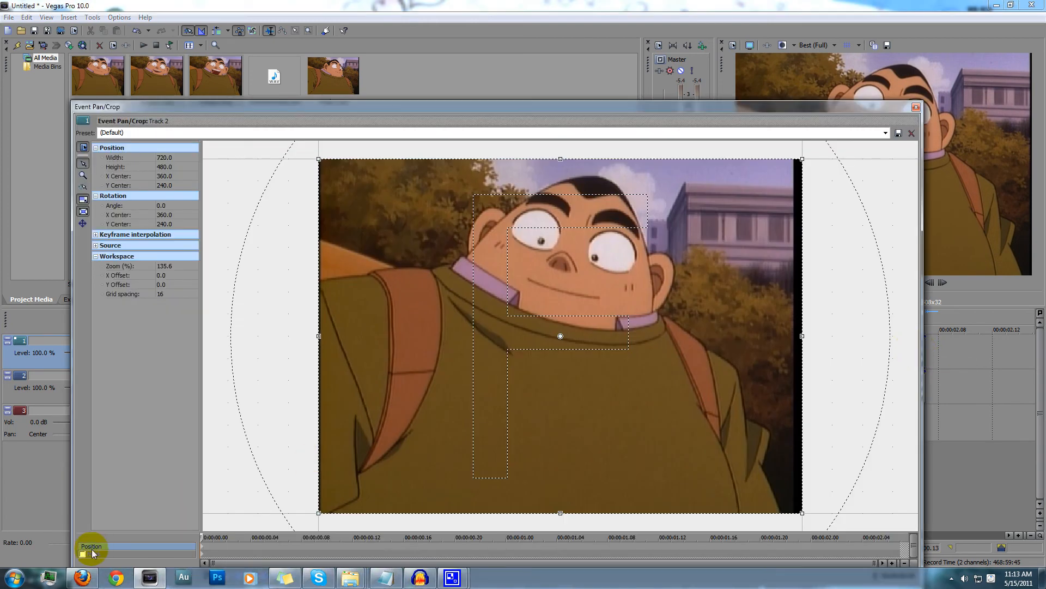
left_click(83, 554)
left_click(493, 251)
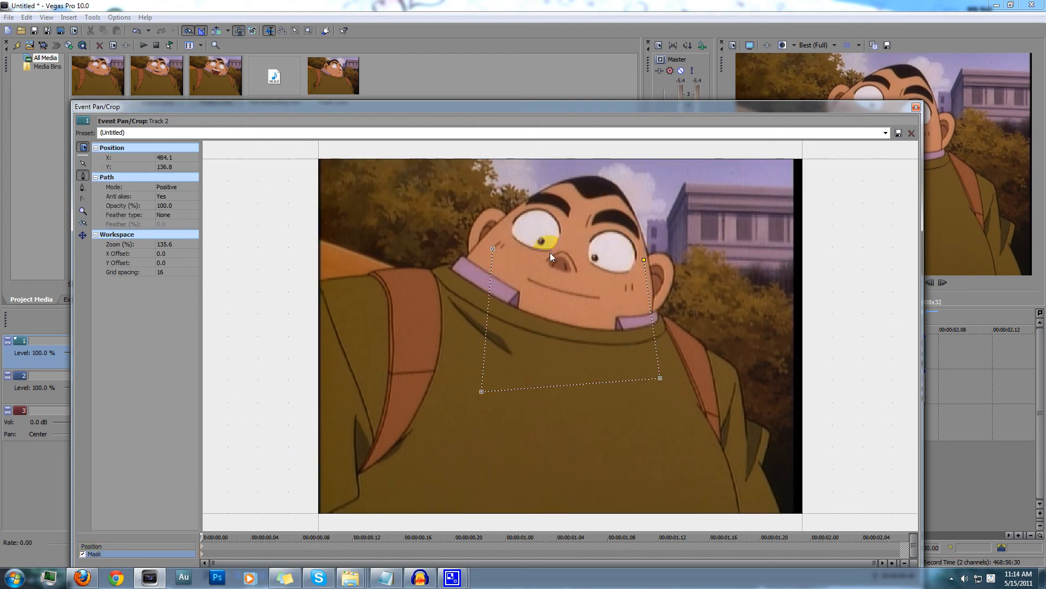
left_click(496, 247)
left_click(493, 249)
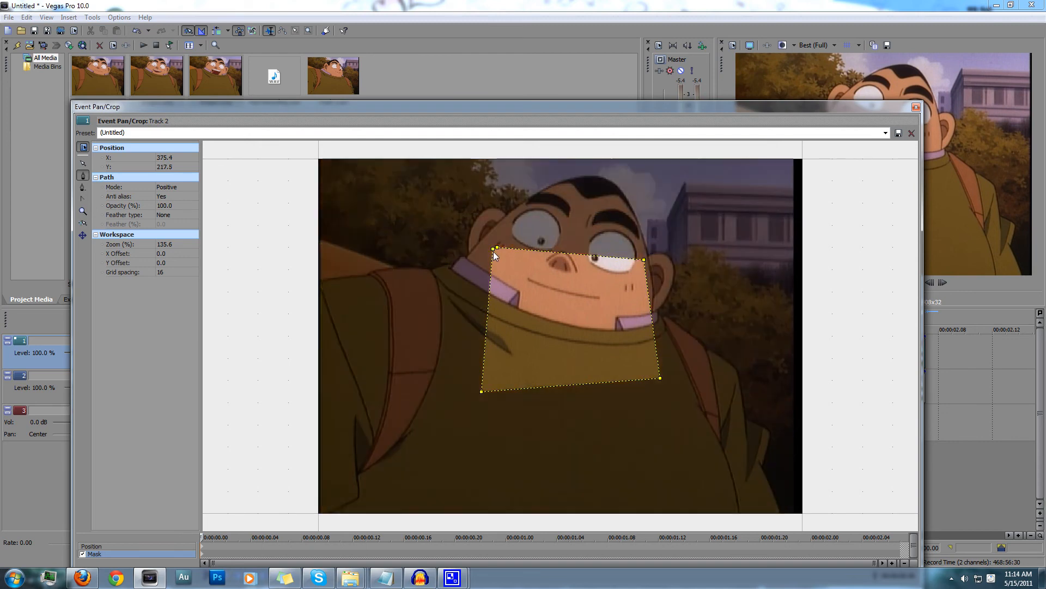
Set the Track 2 mask's mode to Negative and play the sequence from the start to check the result
left_click(178, 187)
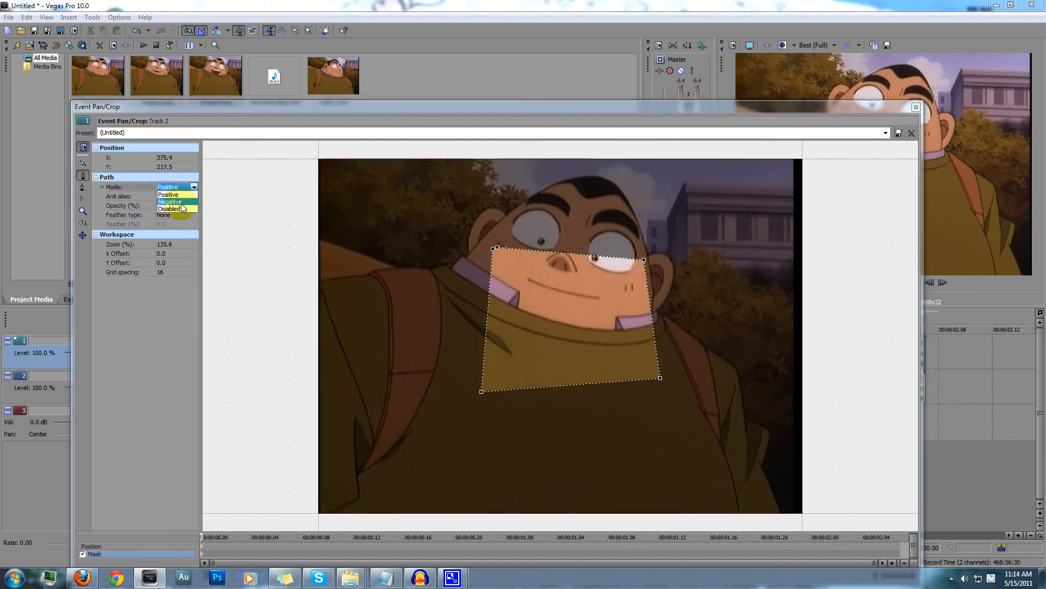
left_click(182, 202)
left_click(916, 106)
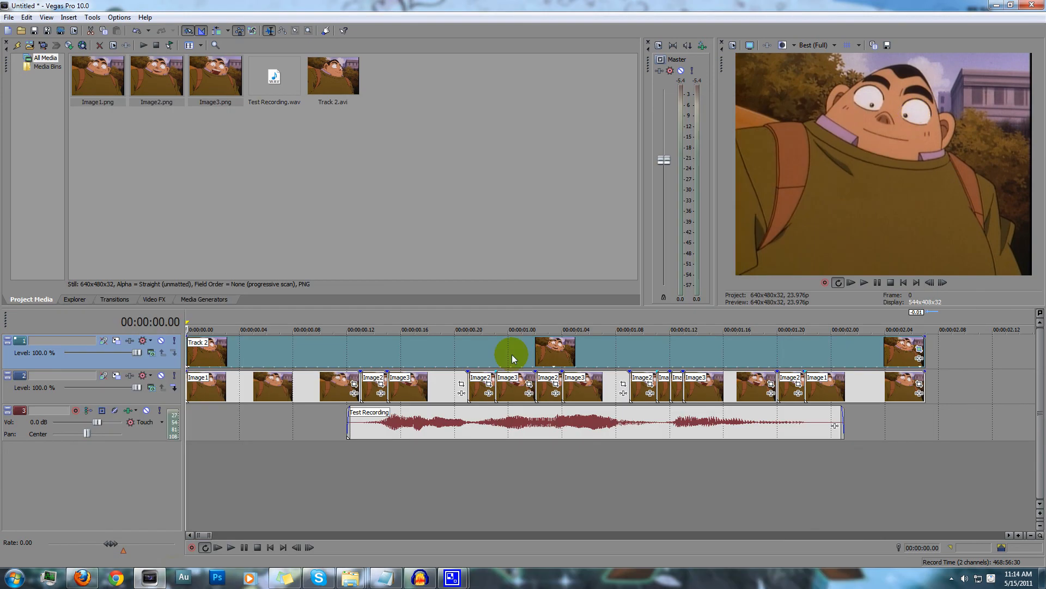
left_click(220, 547)
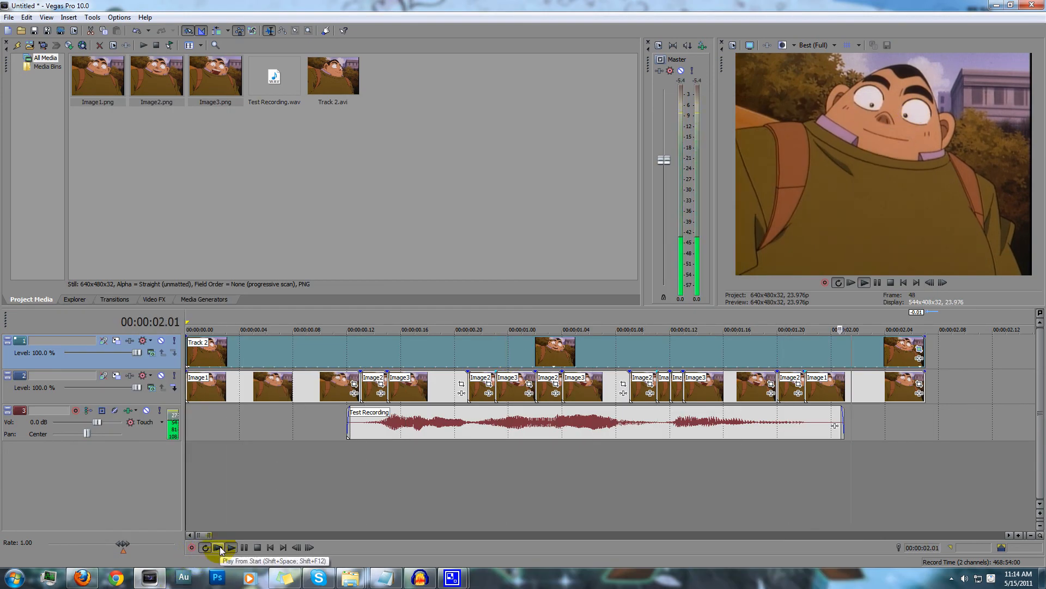
left_click(257, 547)
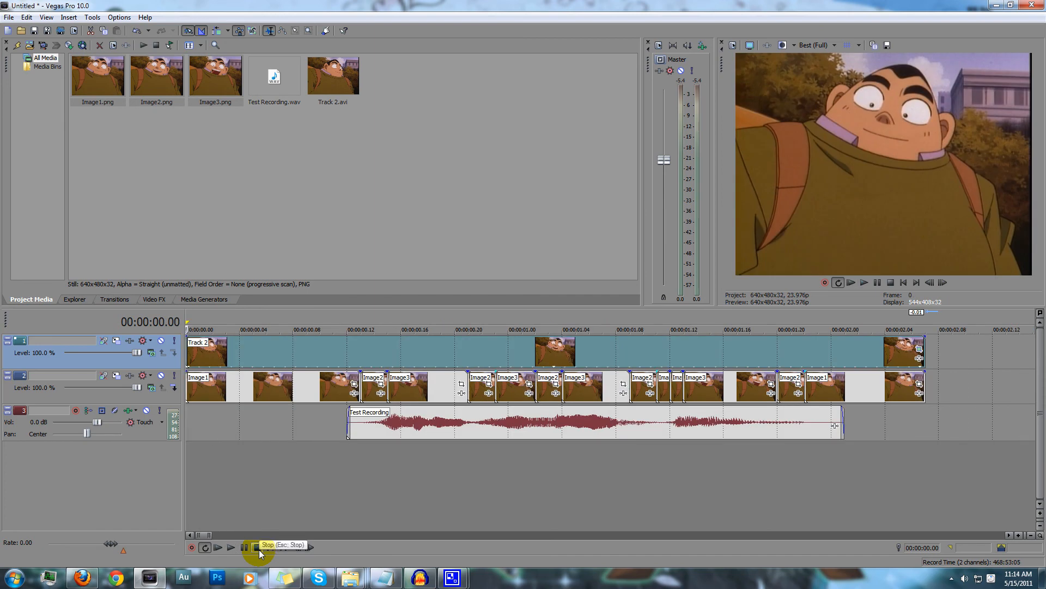